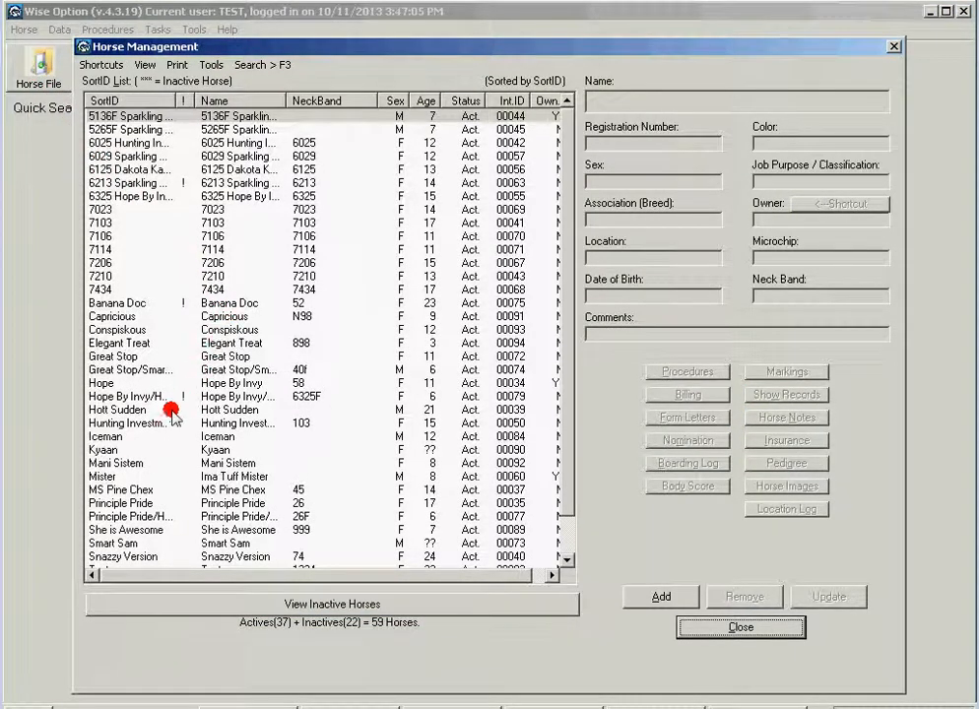
Step: Link Iceman's horse file to an assigned professional and save the updated horse record
left_click(106, 436)
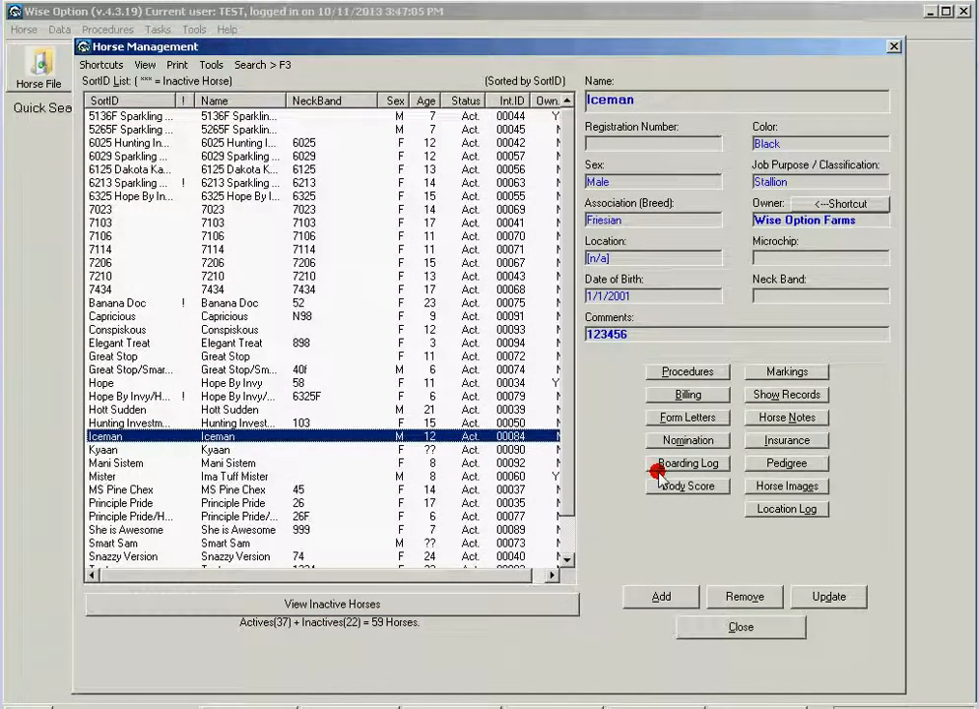
left_click(827, 596)
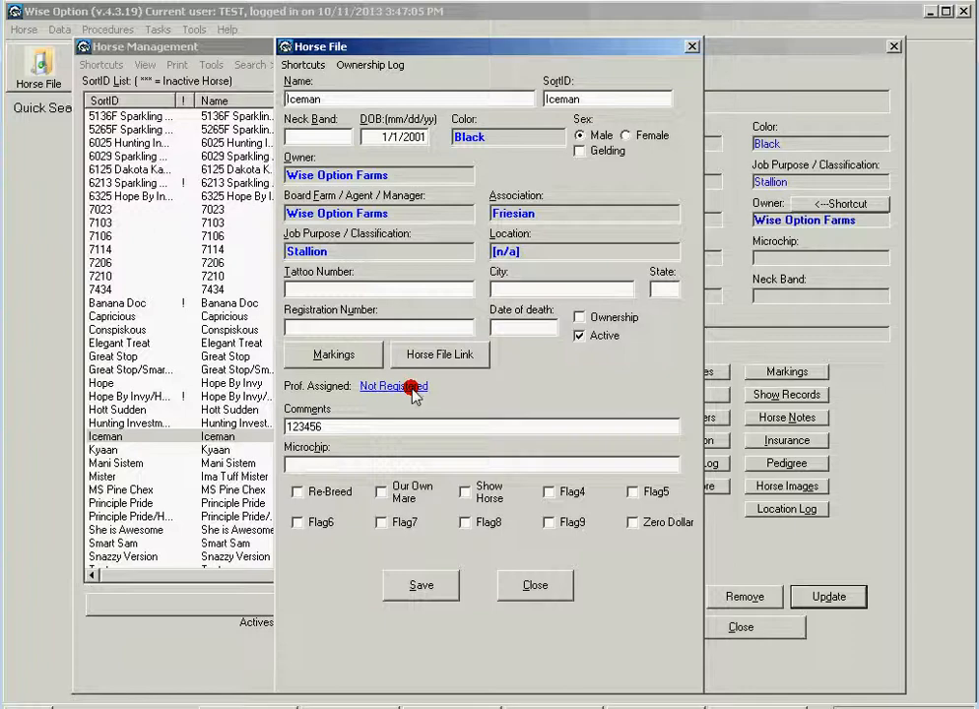
left_click(410, 387)
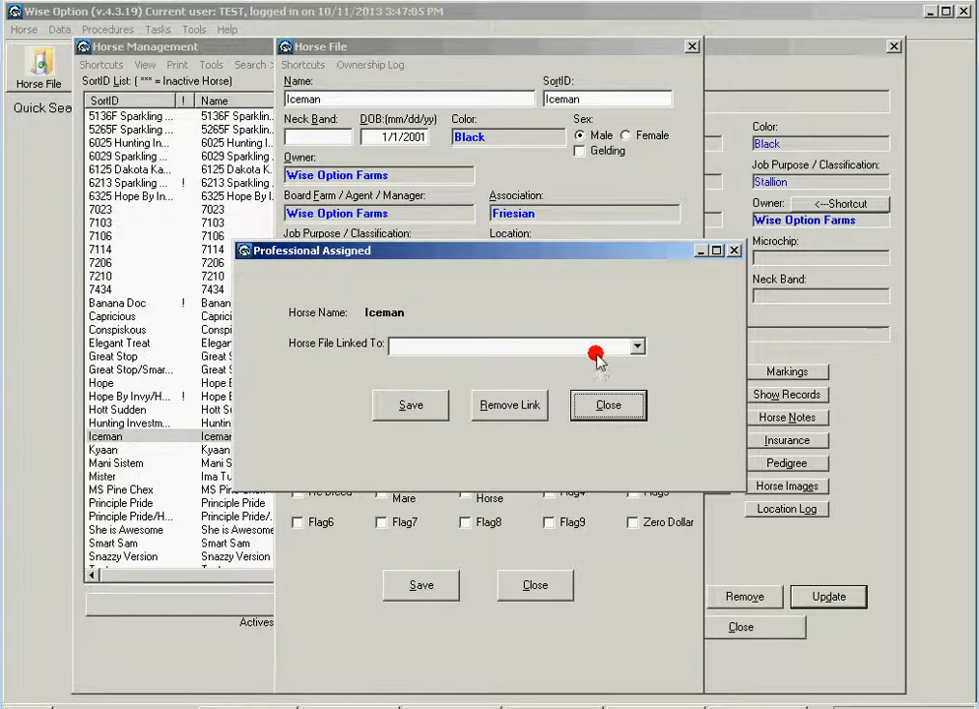
left_click(637, 346)
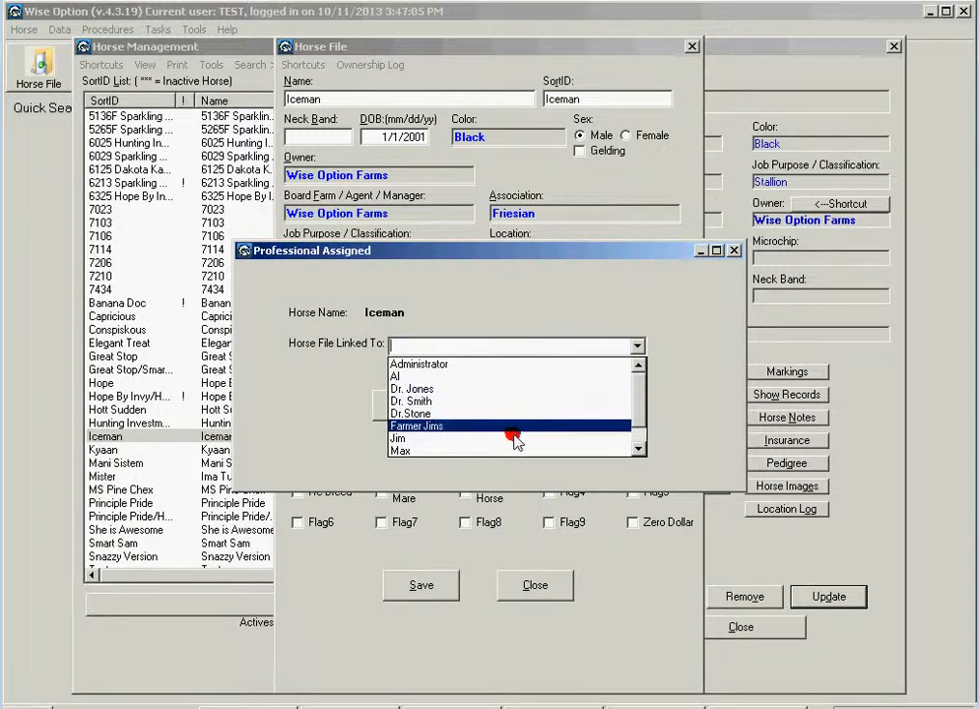
left_click(408, 451)
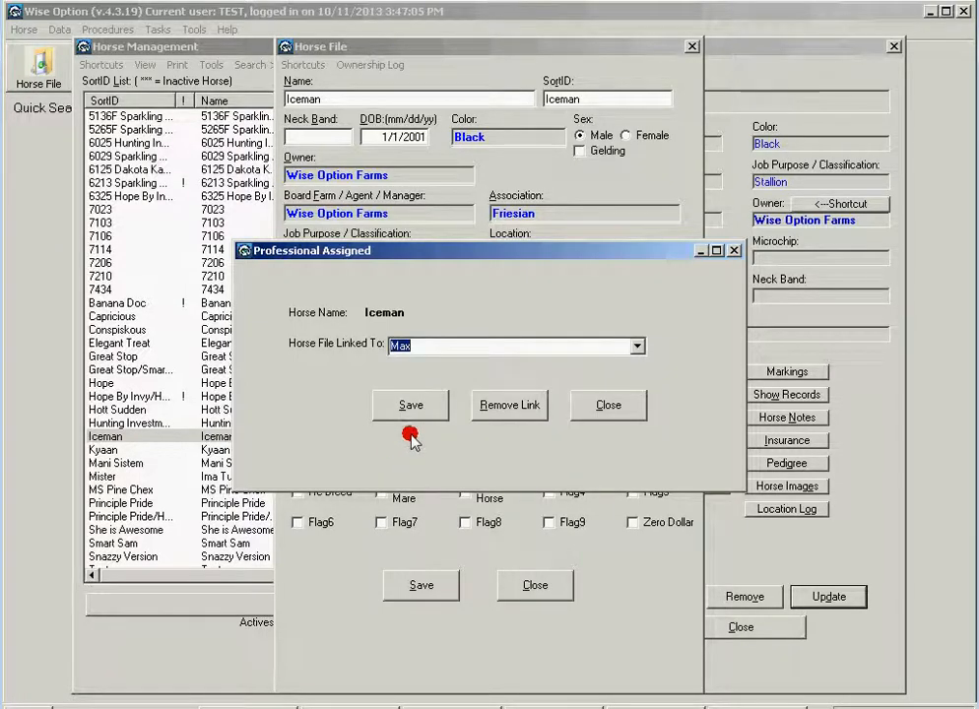
left_click(426, 406)
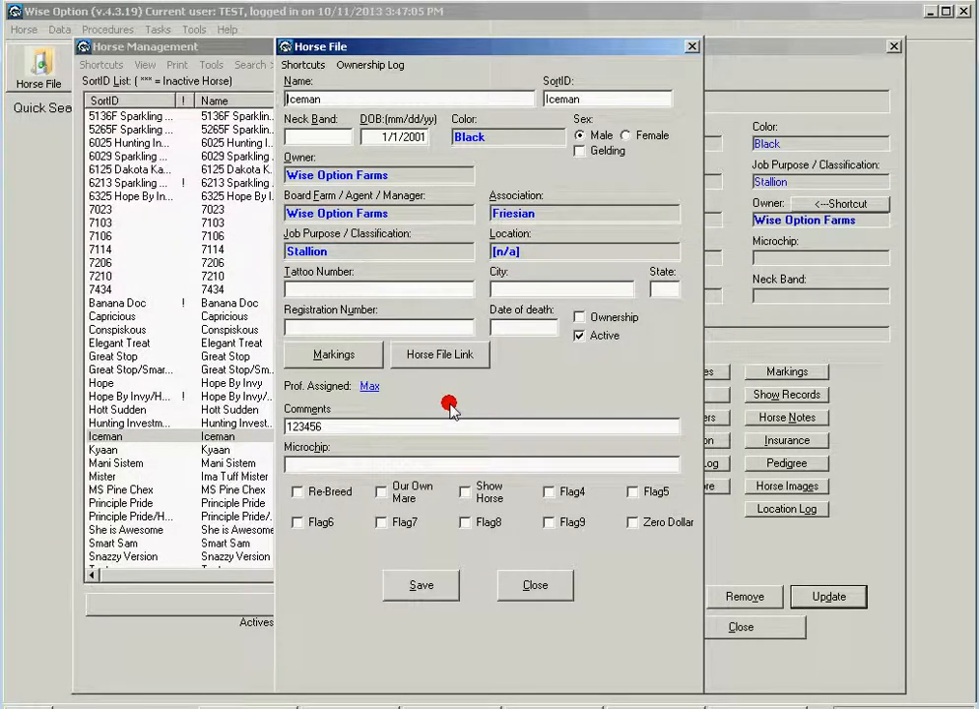
left_click(415, 587)
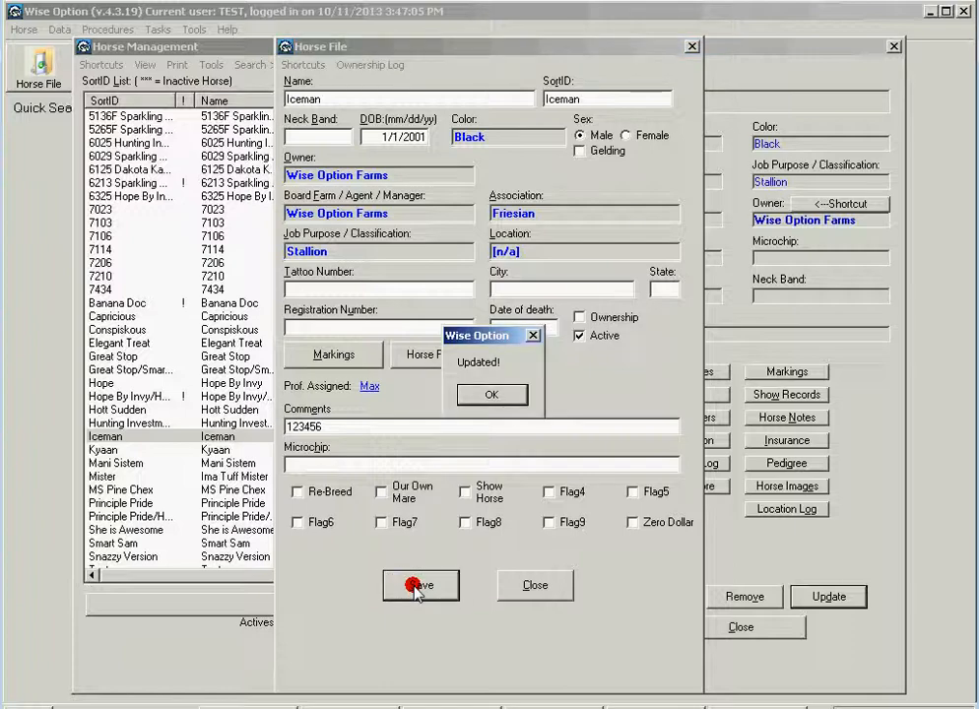
left_click(476, 398)
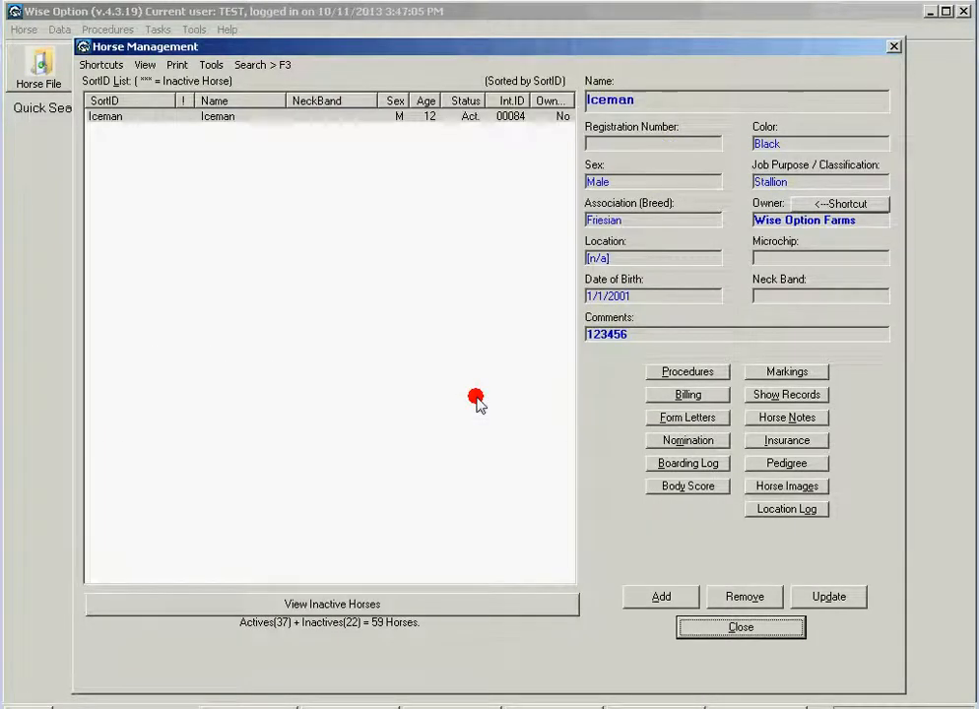
Step: Add a V-West Nile procedure for Iceman, keeping the task's default professional
left_click(679, 372)
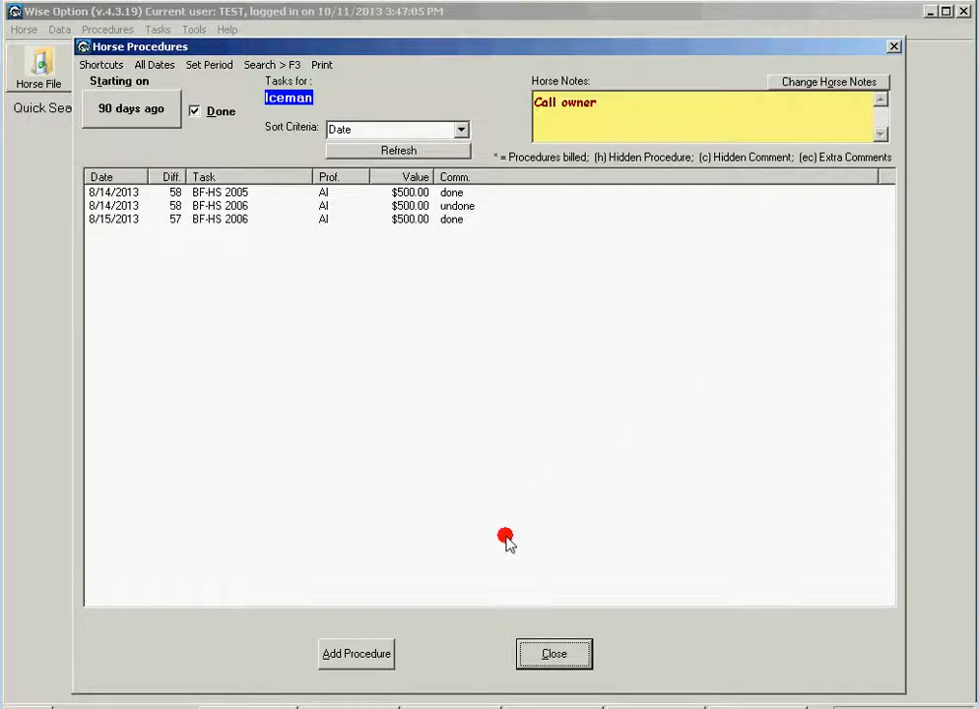
left_click(357, 653)
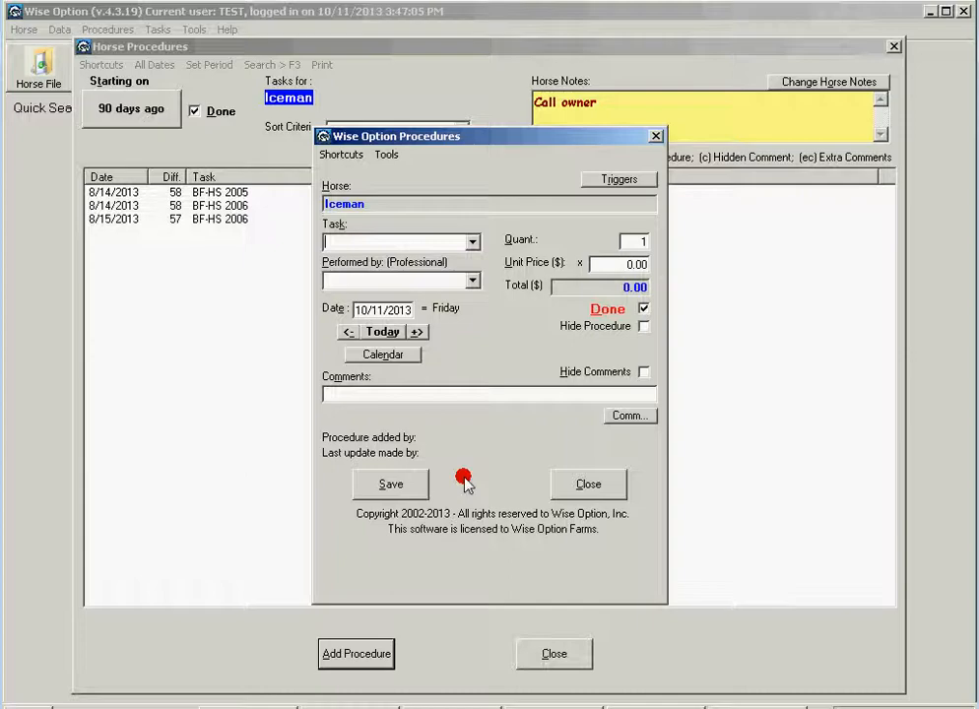
type("V-West Nile")
key("Tab")
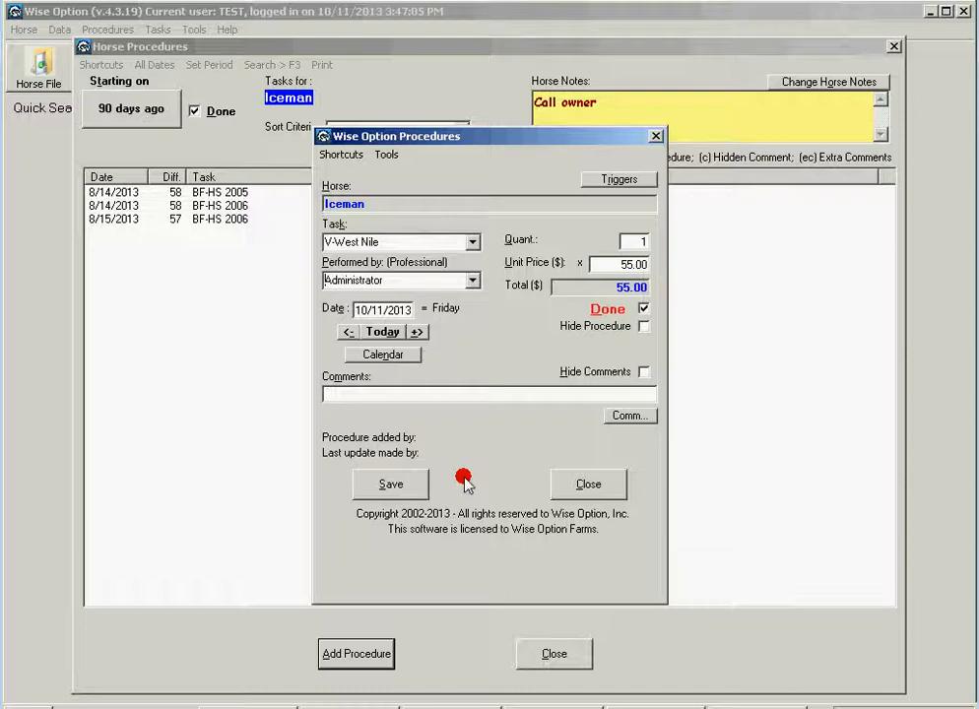
left_click(407, 484)
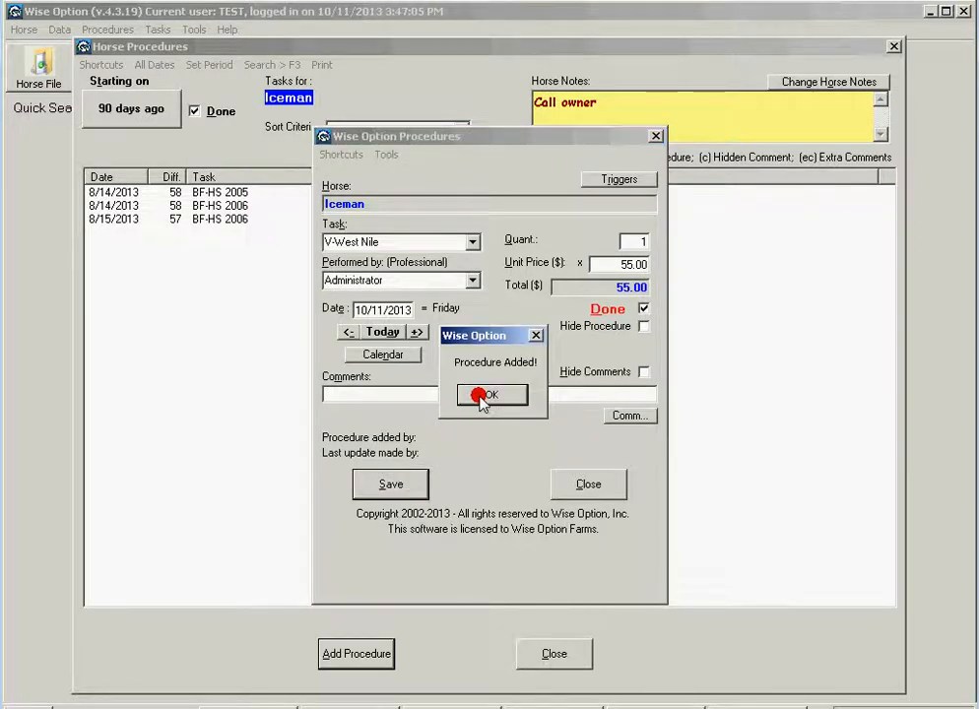
left_click(483, 395)
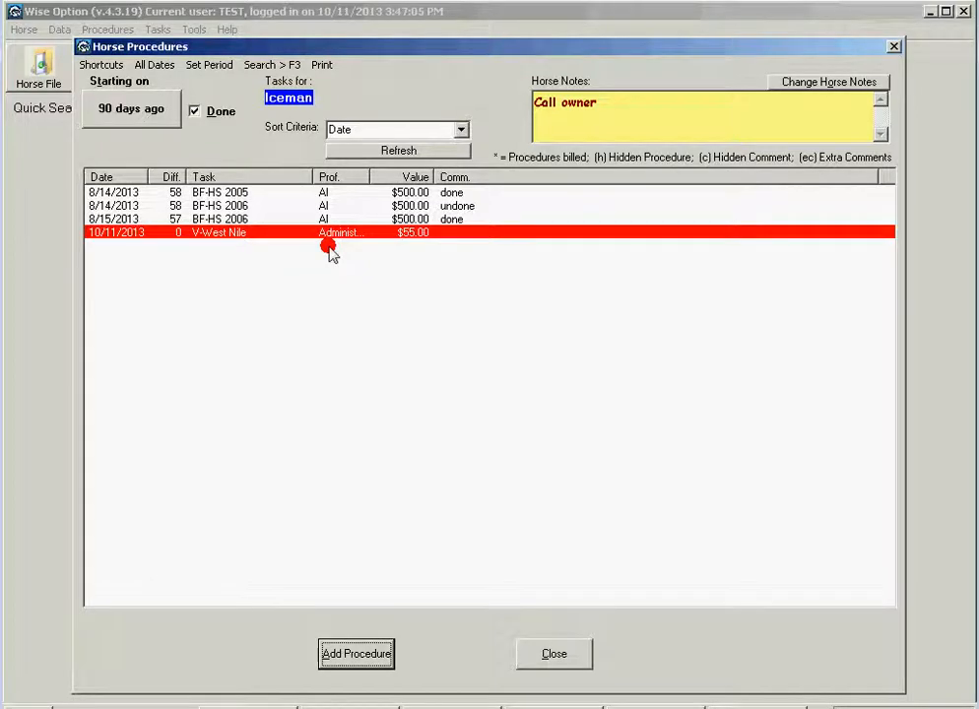
Step: Delete the V-West Nile procedure dated 10/11/2013 from Iceman's procedures and return to the main screen
double_click(230, 241)
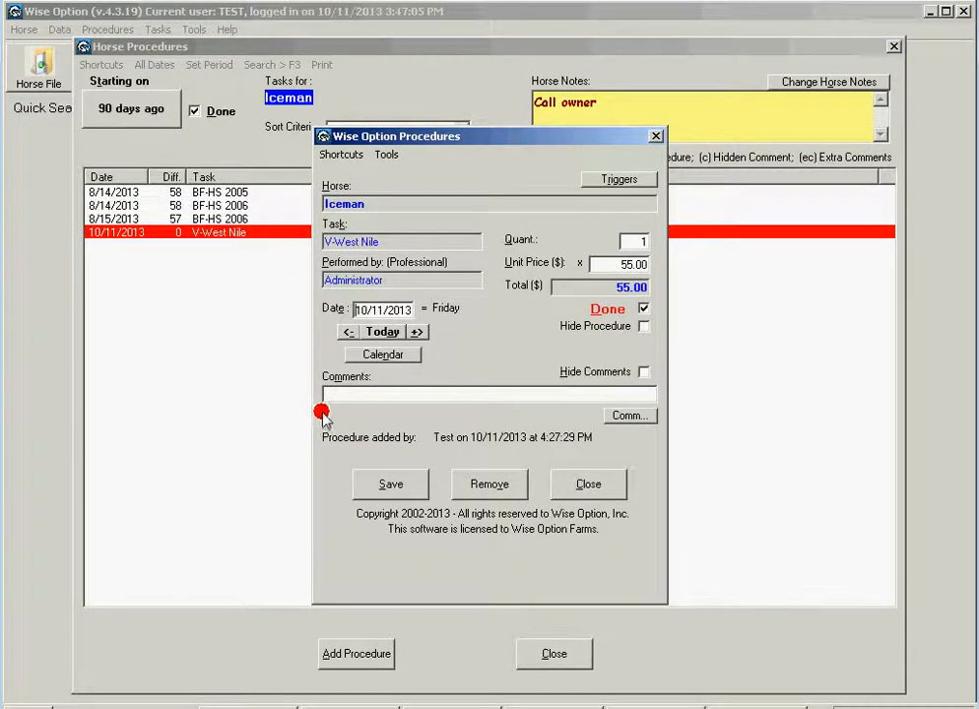
left_click(489, 484)
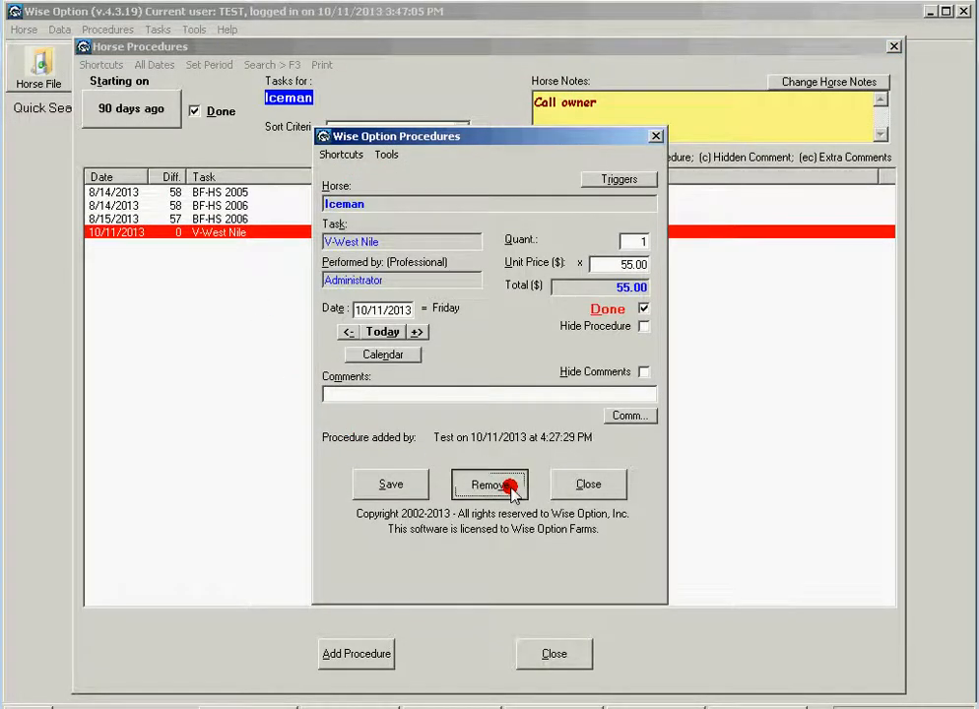
left_click(461, 396)
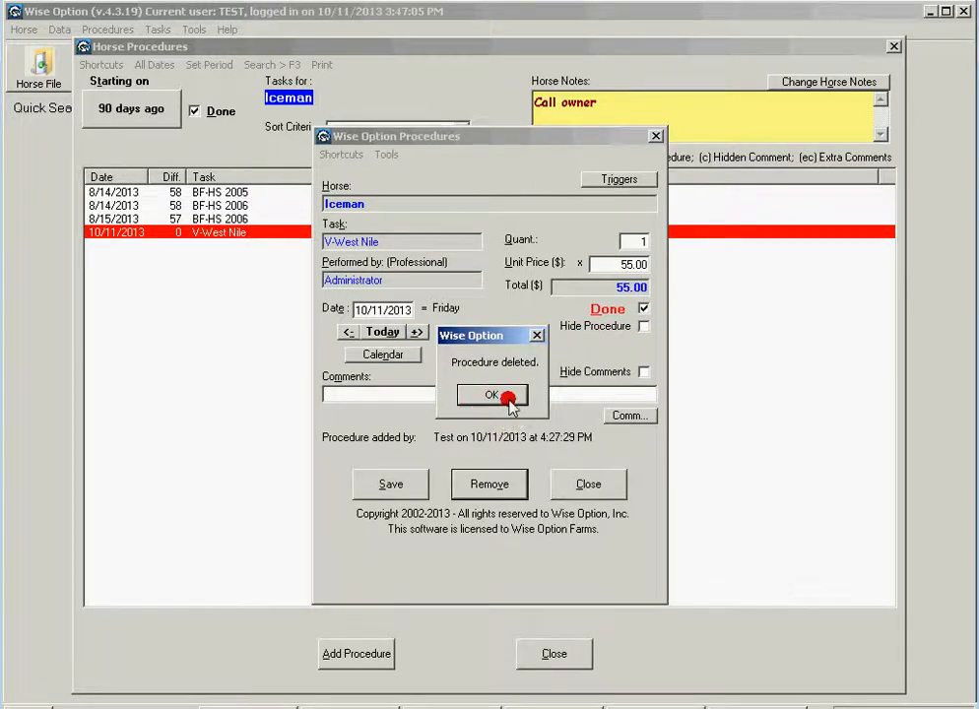
left_click(487, 396)
left_click(547, 663)
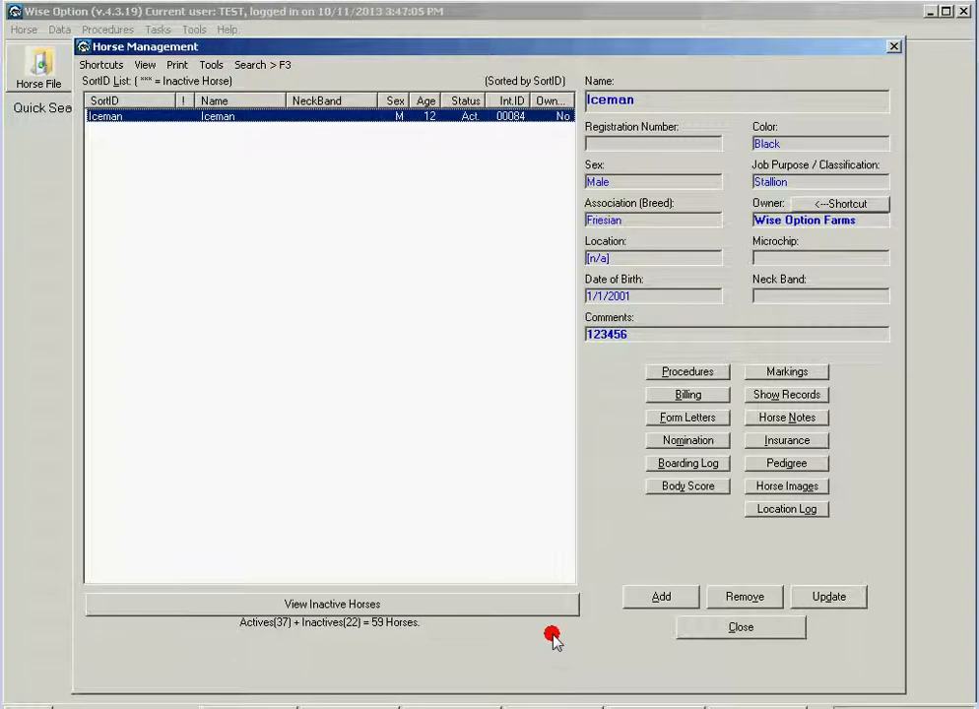
left_click(709, 622)
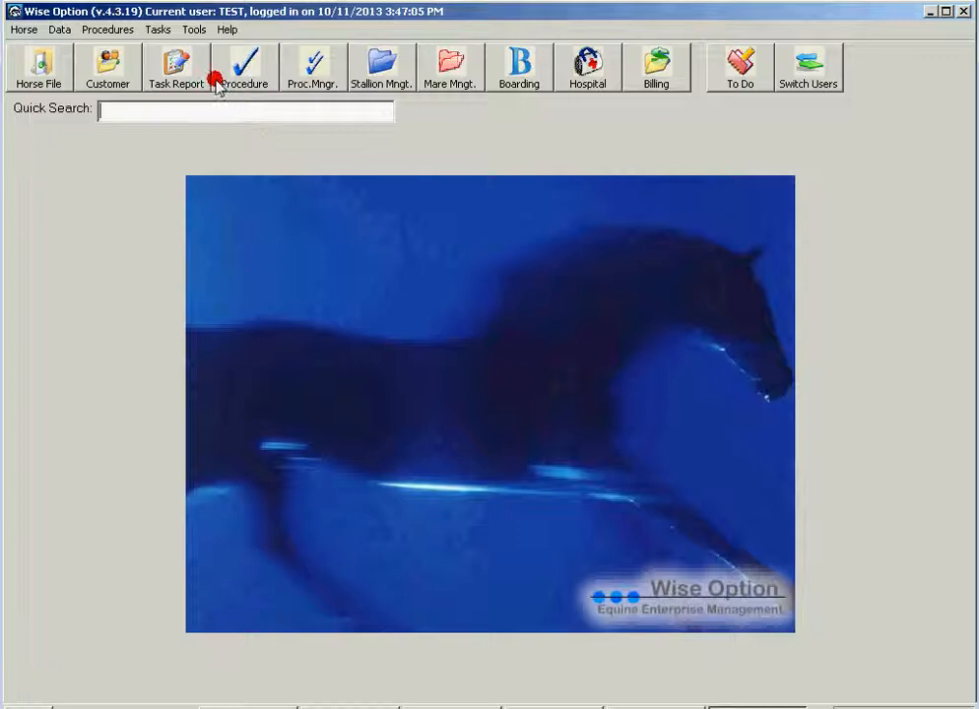
Step: Search the task file for "west" and enable Allow Horse Prof. on the V-West Nile task
left_click(160, 31)
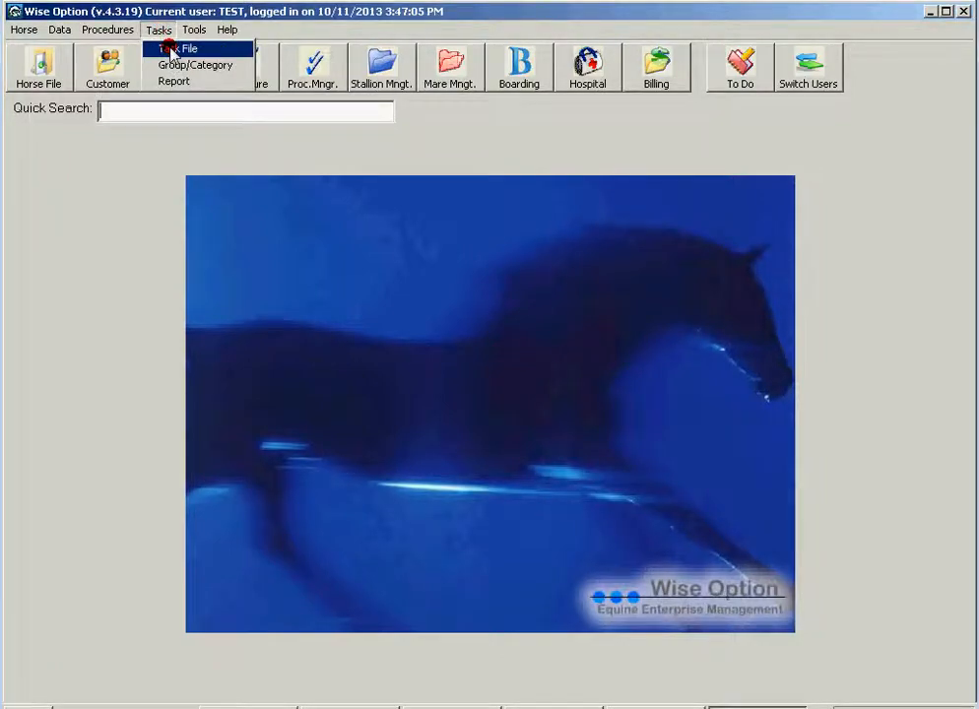
left_click(173, 48)
left_click(532, 171)
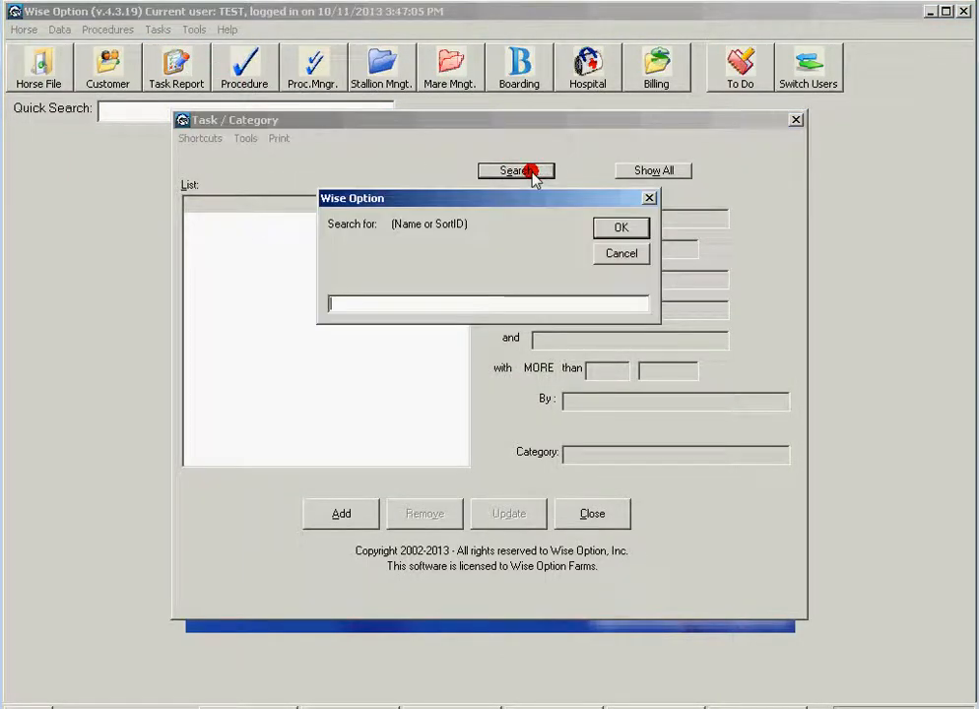
type("west")
key("Return")
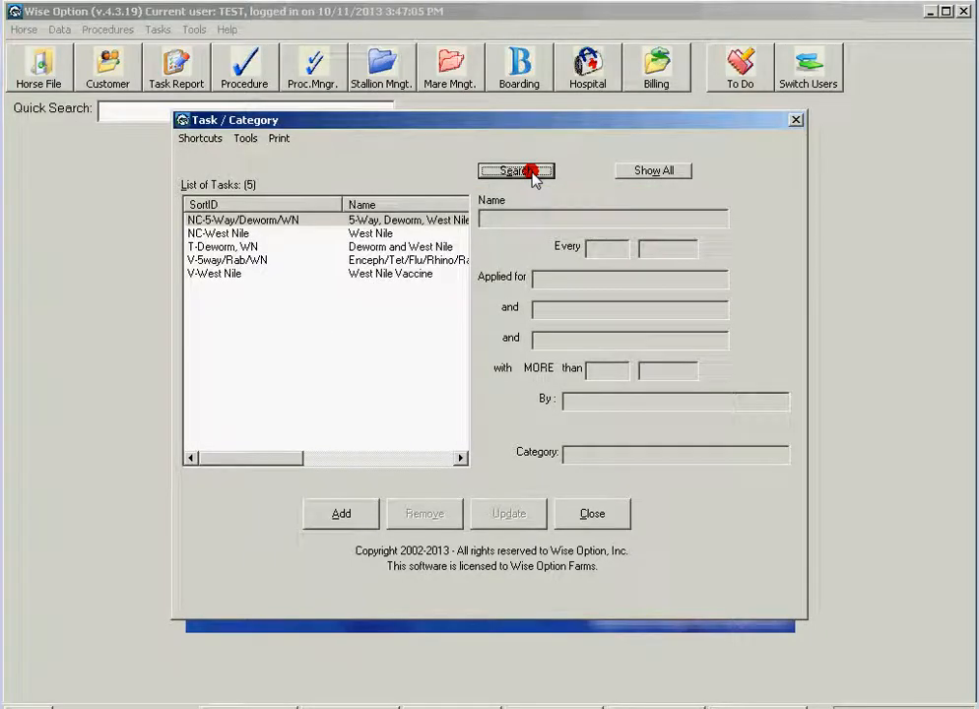
left_click(228, 274)
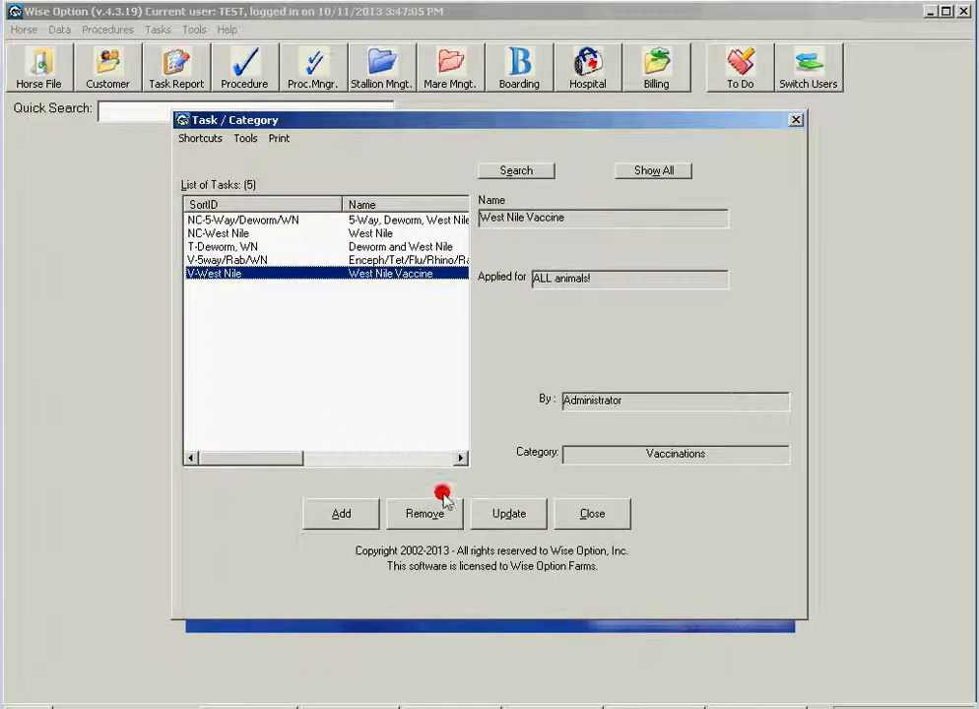
left_click(513, 516)
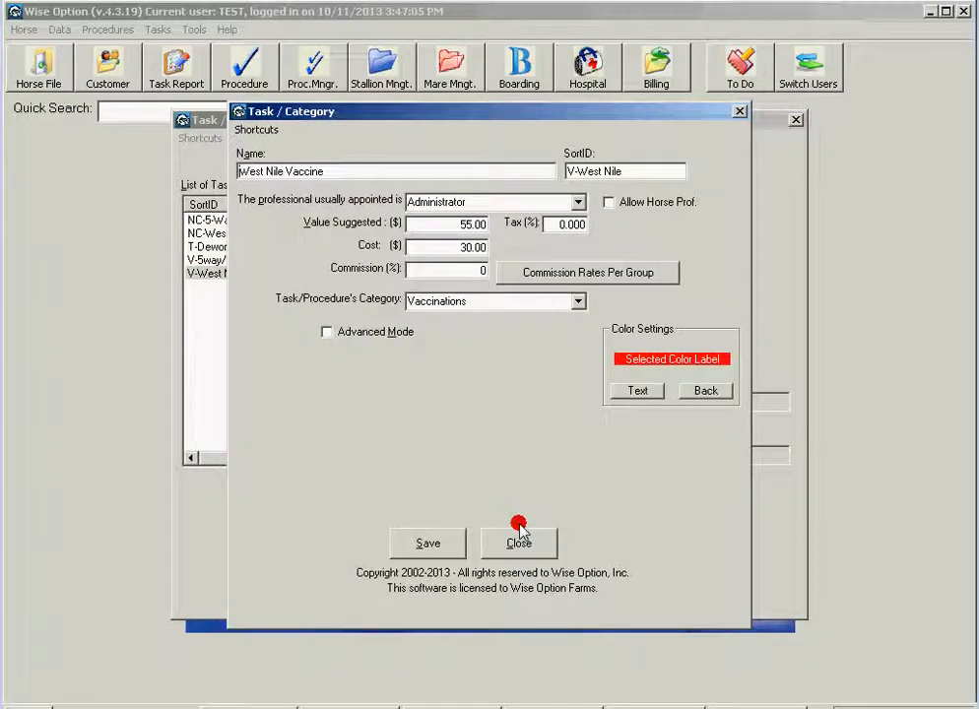
left_click(608, 202)
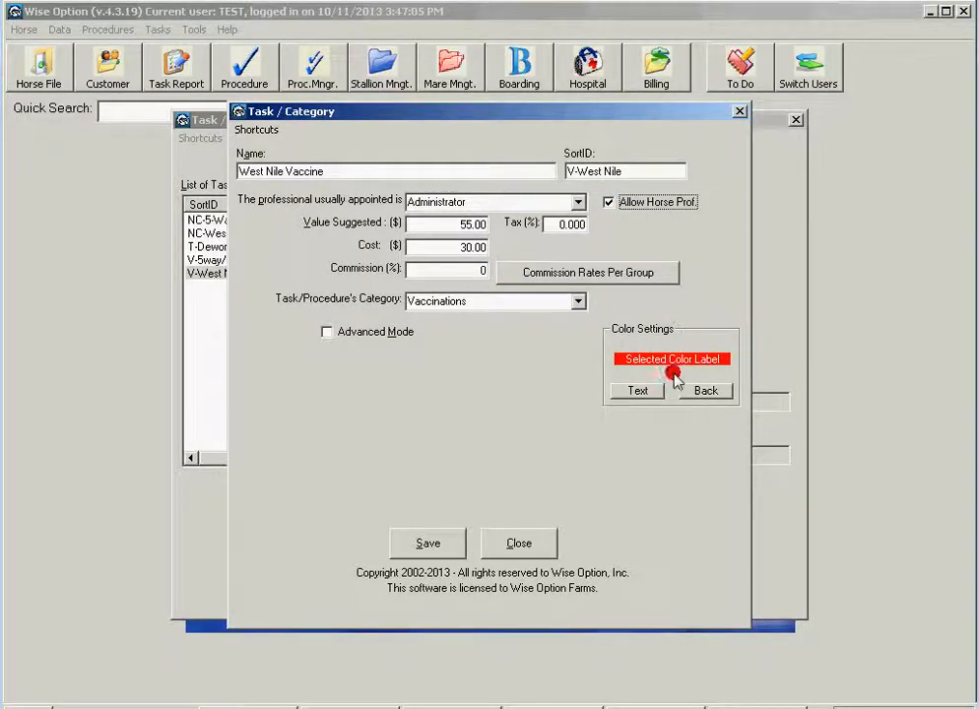
Step: Set the V-West Nile task's label text color to black
left_click(653, 391)
left_click(249, 257)
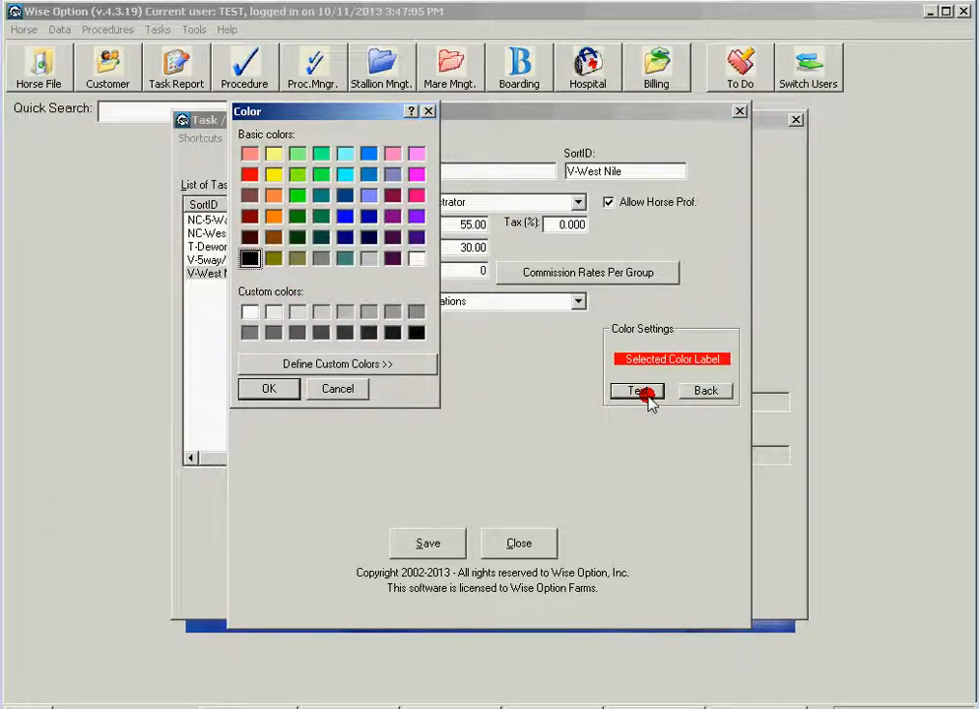
left_click(246, 389)
Step: Give the V-West Nile task's color label a medium blue background with white text
left_click(709, 391)
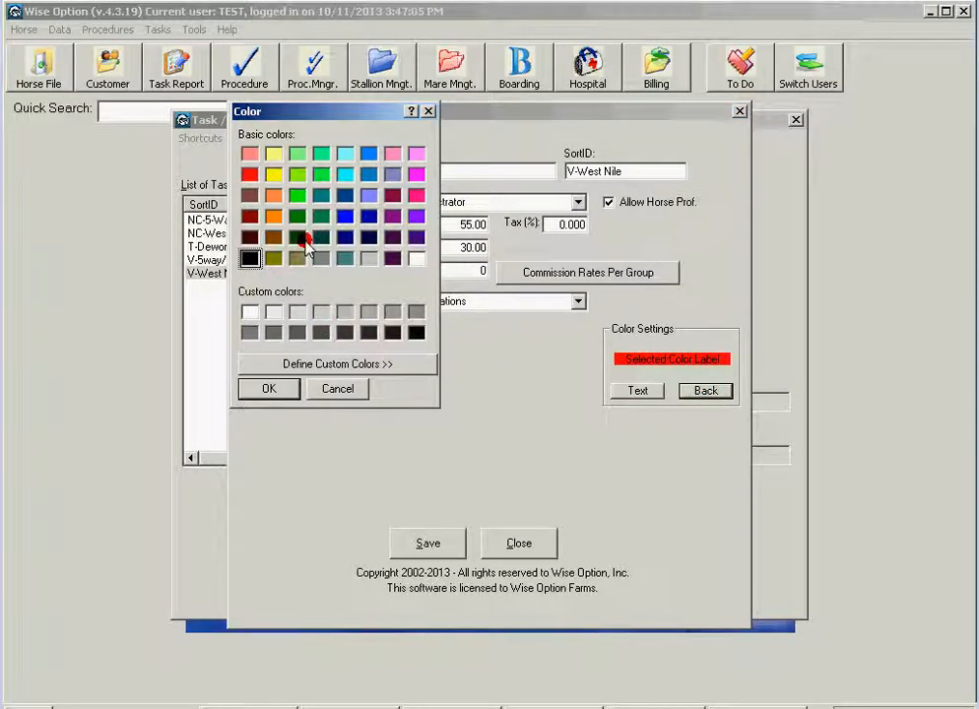
left_click(366, 177)
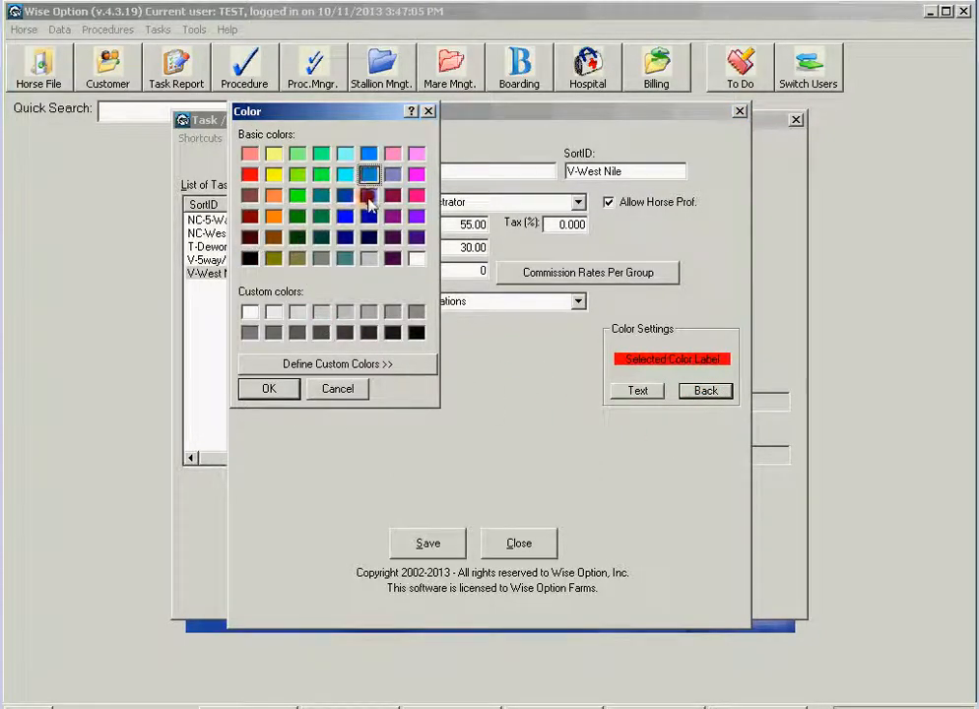
left_click(281, 388)
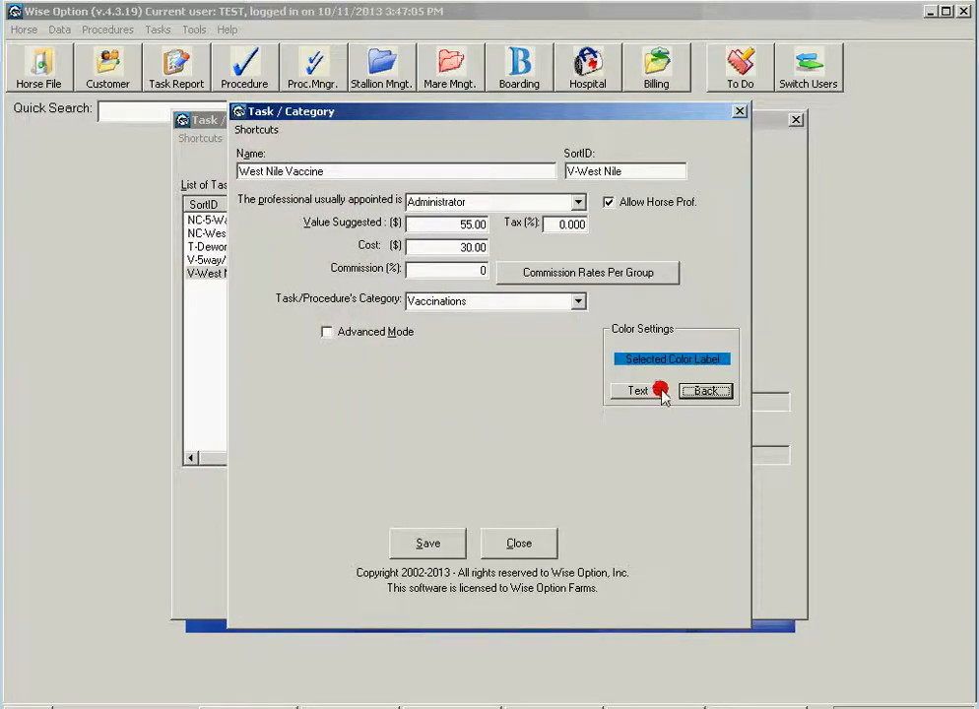
left_click(630, 392)
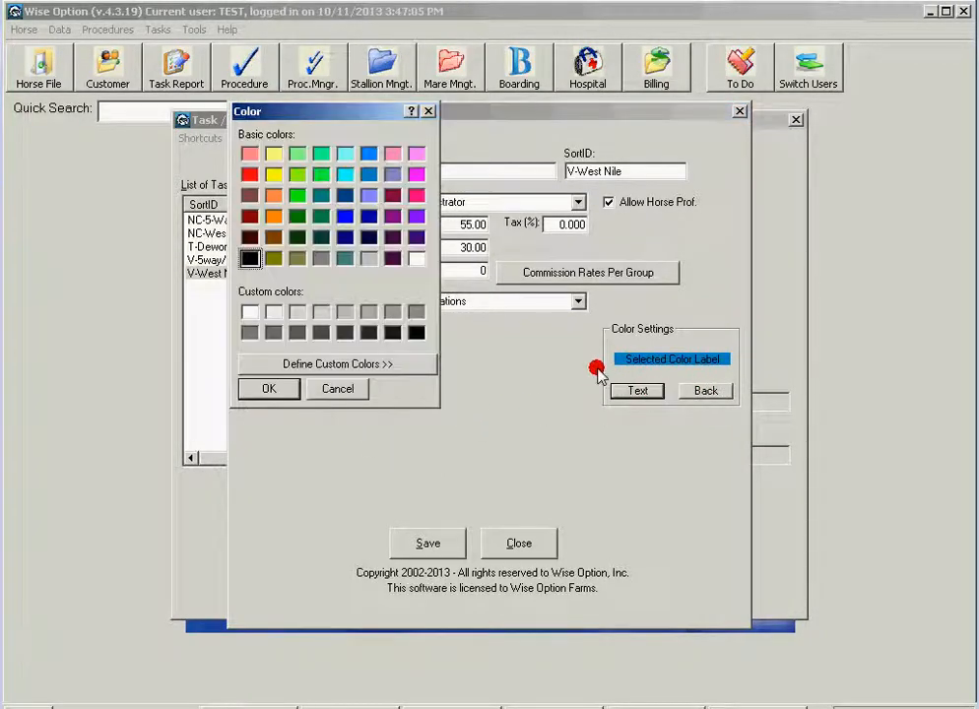
left_click(416, 262)
left_click(269, 388)
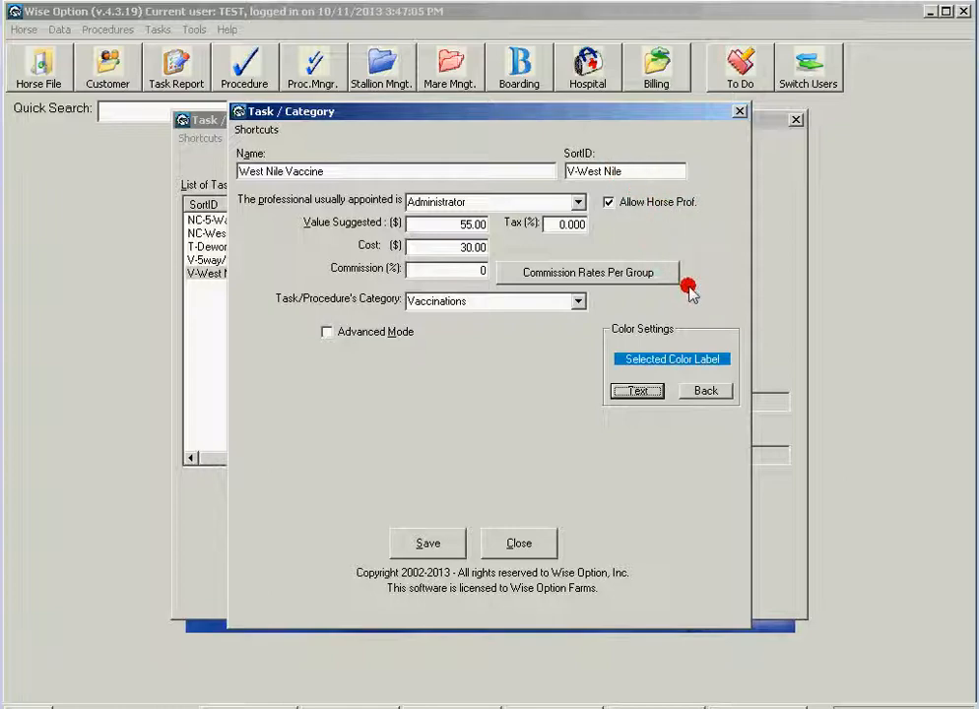
Step: Save the changes to the West Nile Vaccine task and close the task list
left_click(442, 543)
left_click(494, 404)
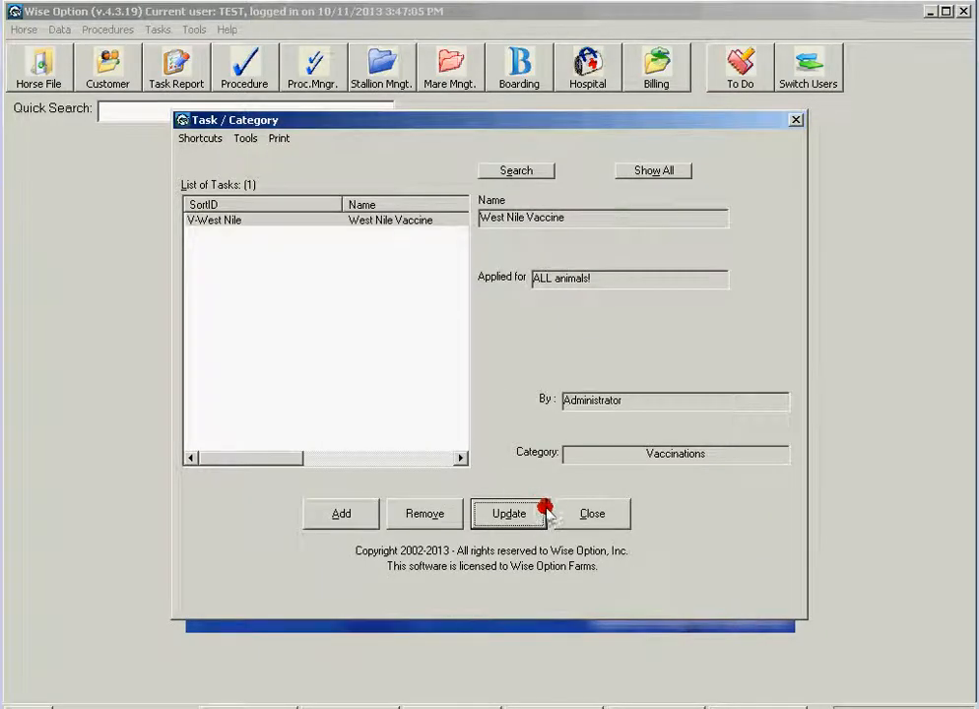
left_click(581, 516)
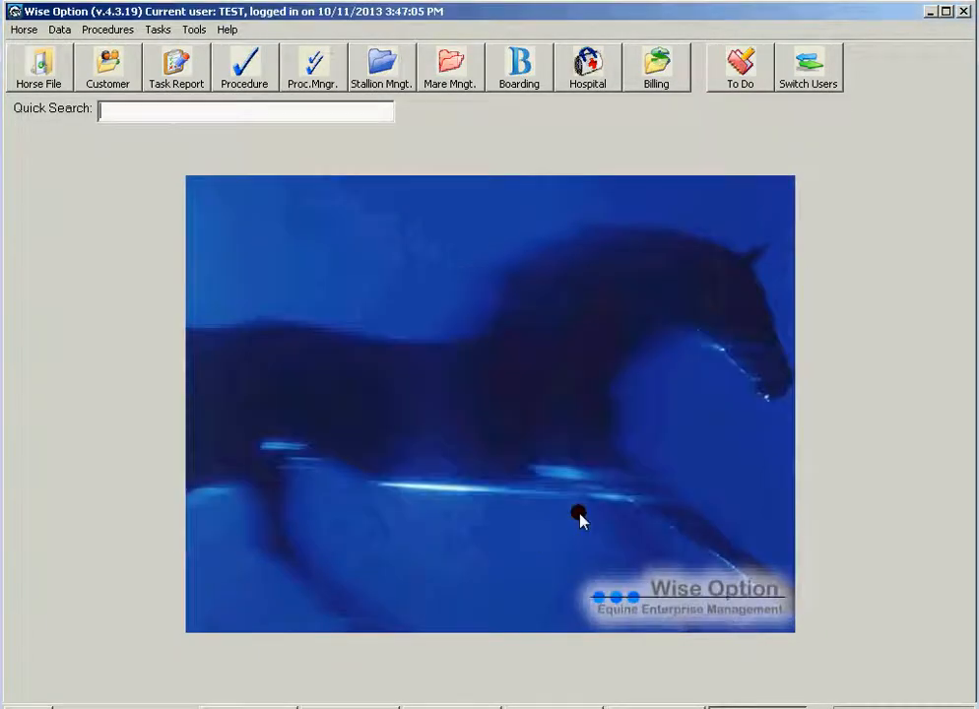
Step: Open Iceman's horse file to check the assigned professional
left_click(47, 79)
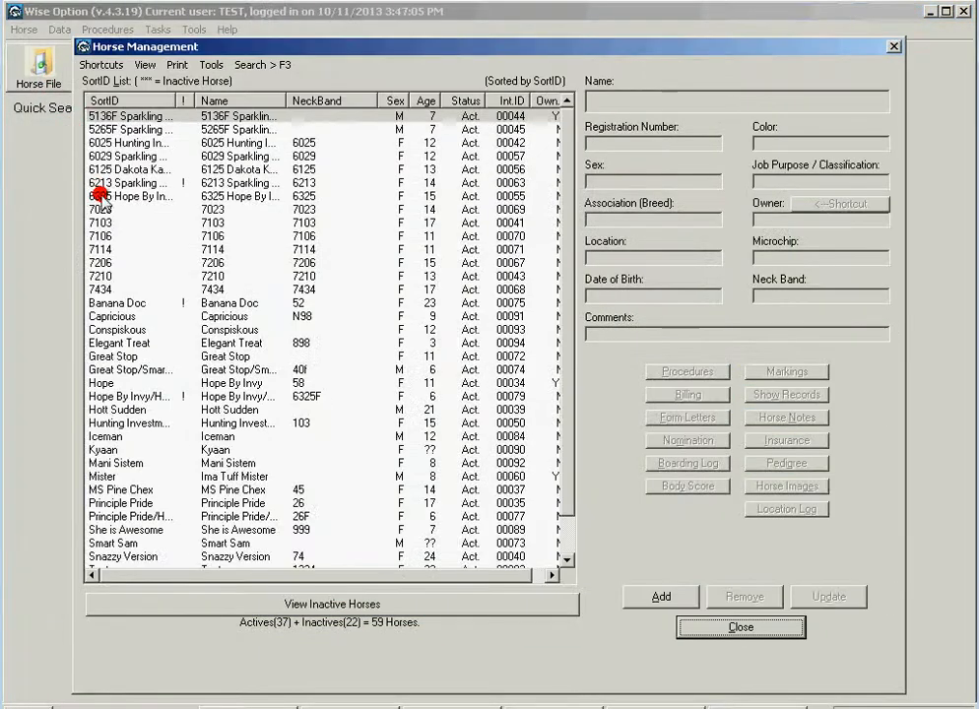
left_click(126, 437)
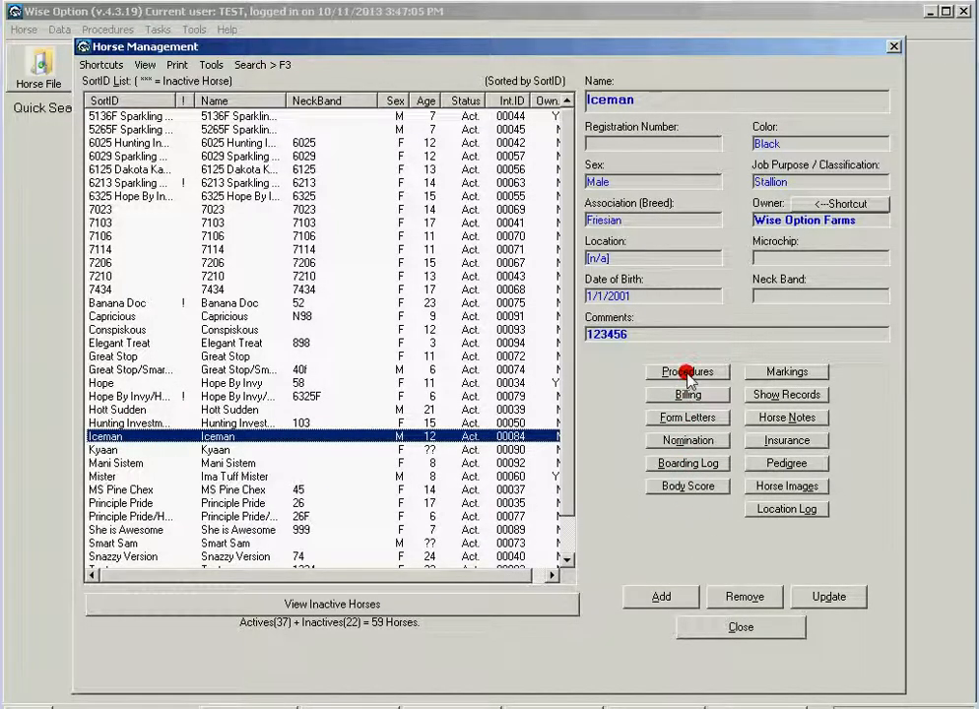
left_click(808, 591)
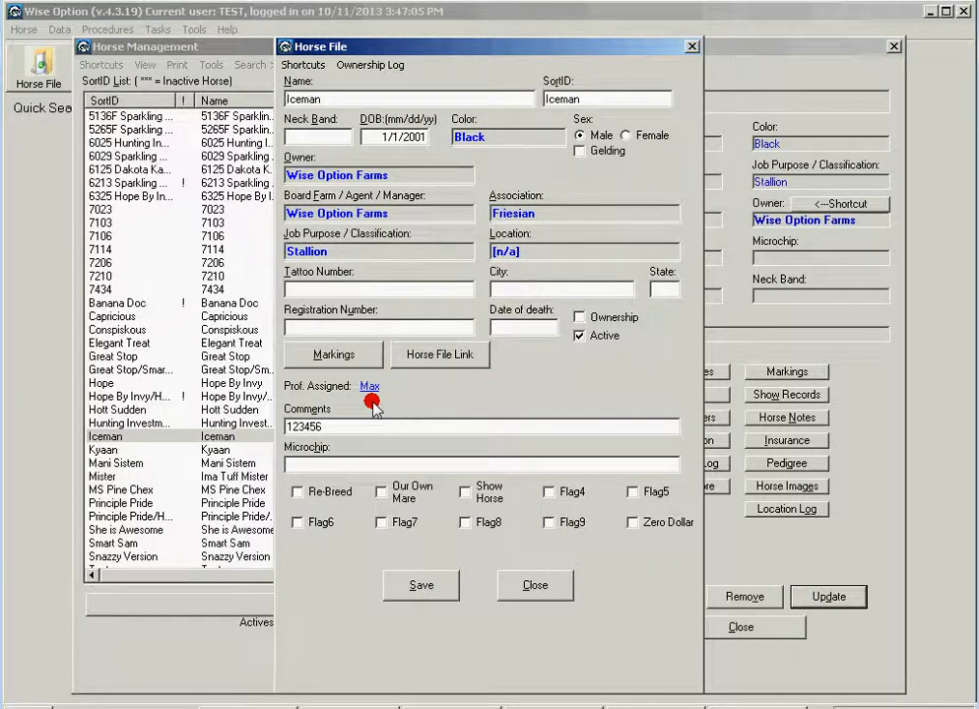
Step: Add and save a V-West Nile procedure for Iceman with the suggested professional and price, and close the horse's windows
left_click(535, 587)
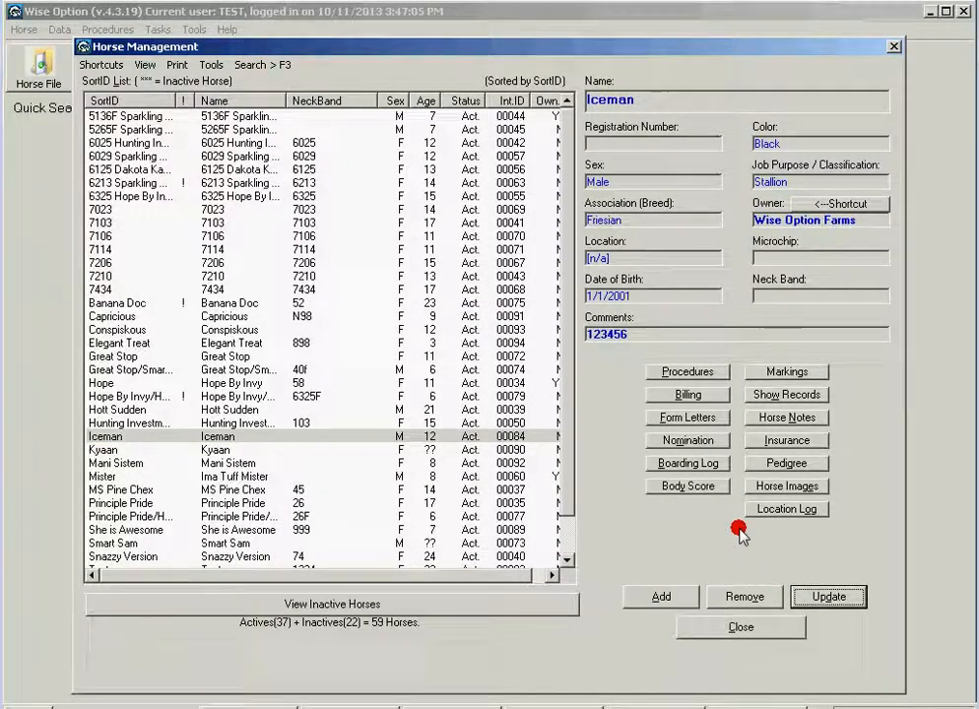
left_click(699, 373)
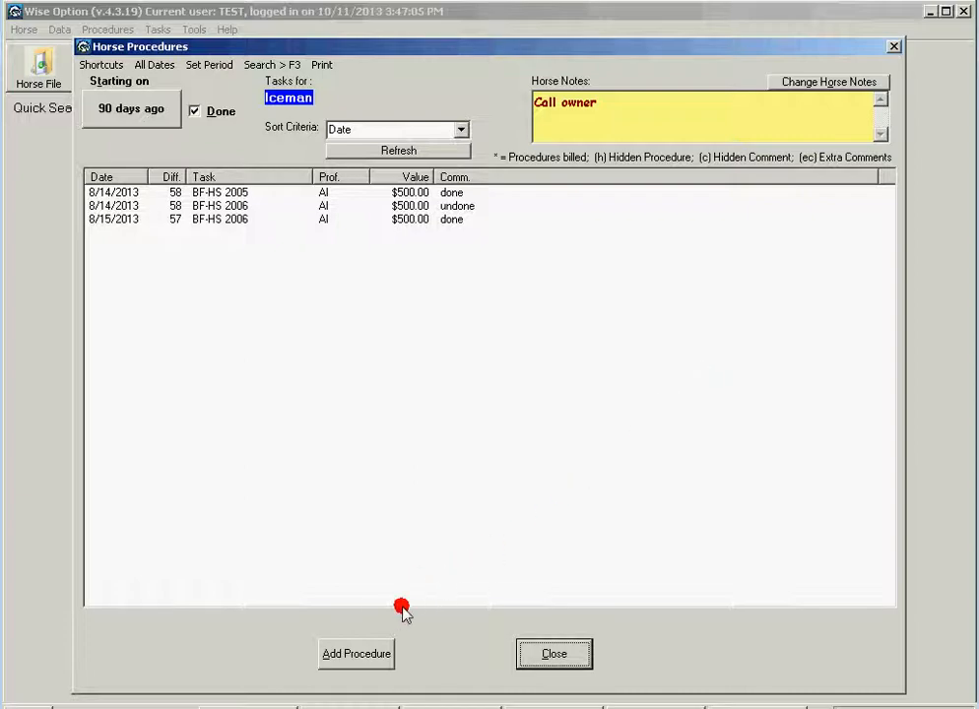
left_click(357, 654)
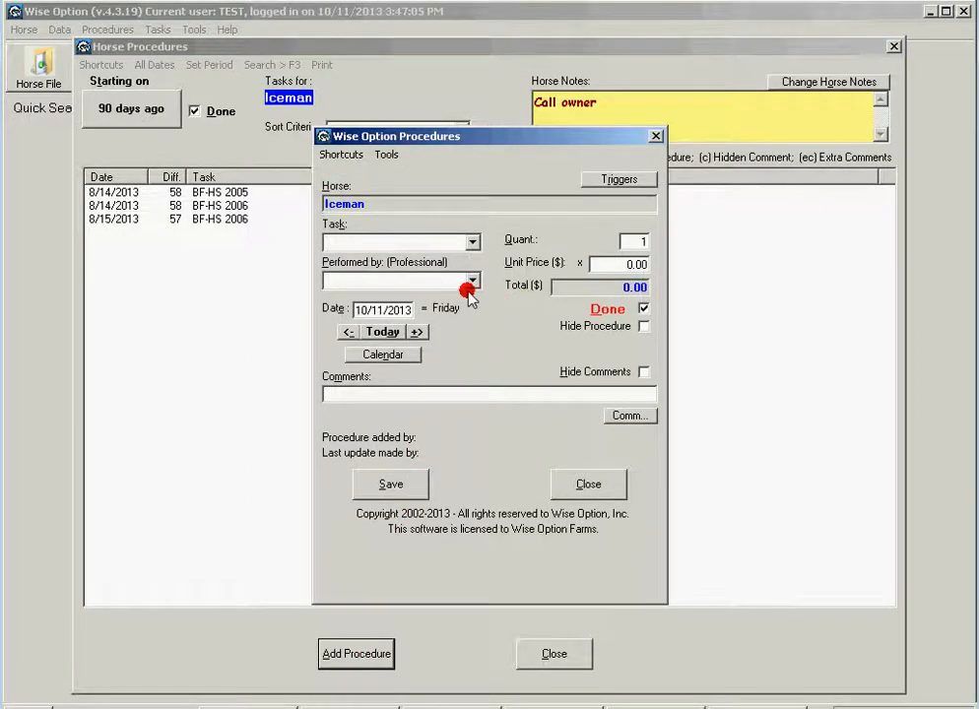
type("V-West Nile")
key("Tab")
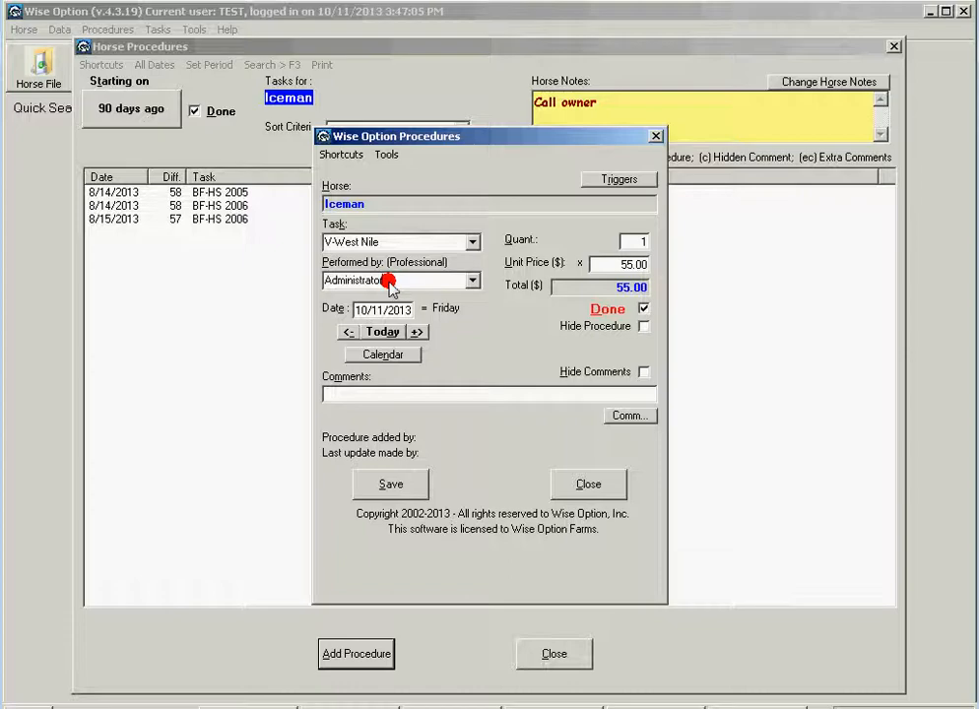
left_click(392, 485)
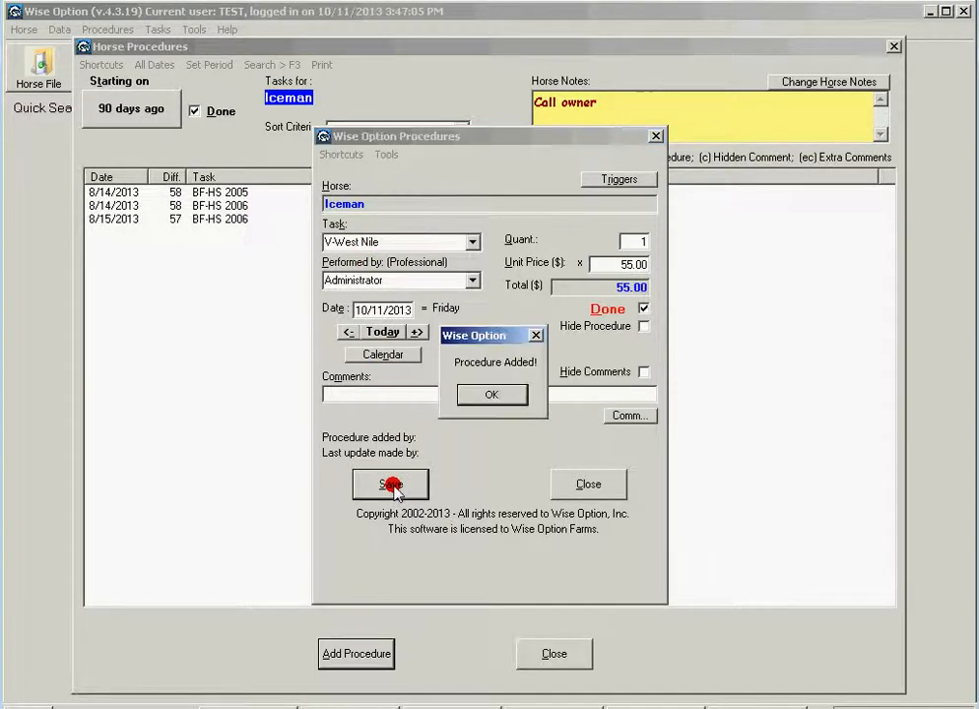
left_click(474, 396)
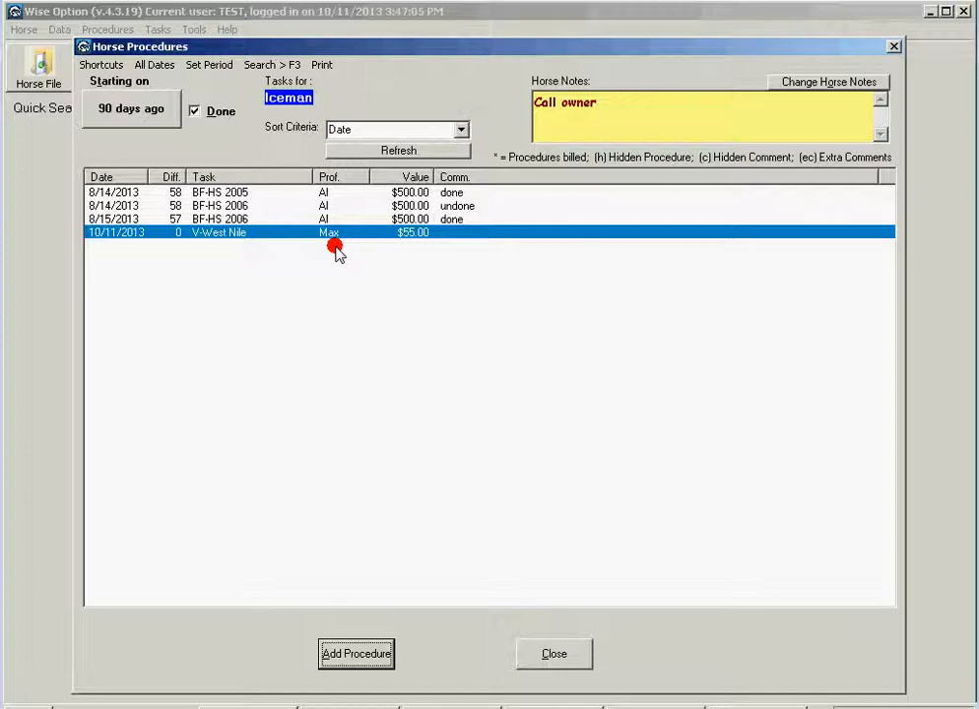
left_click(555, 653)
left_click(703, 694)
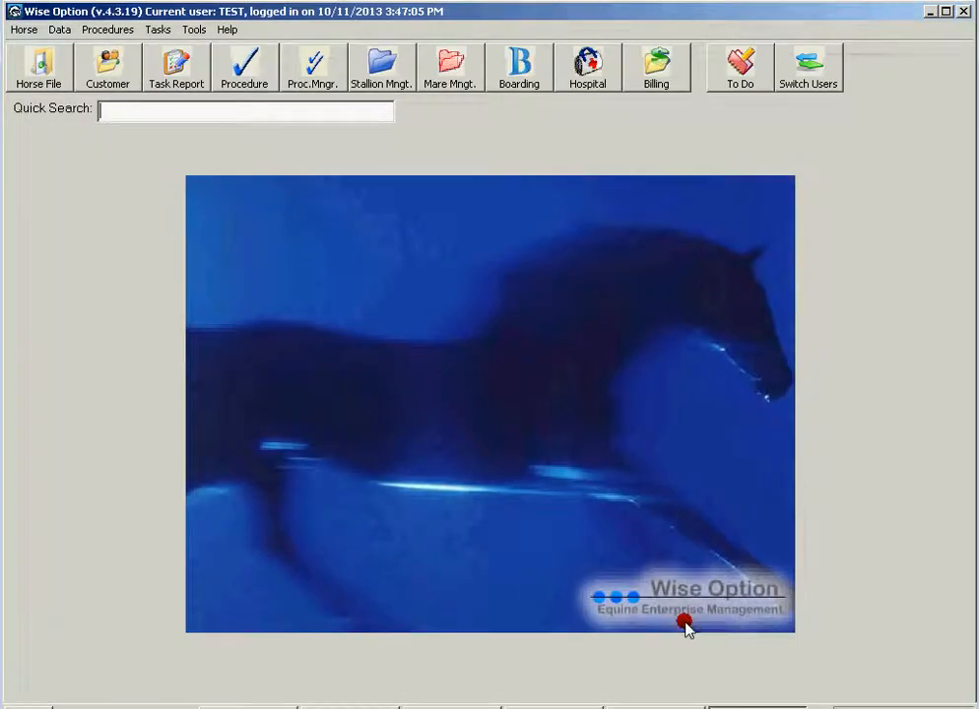
Step: Review the V-West Nile task's usually appointed professional and its Allow Horse Prof. option, leaving the task unmodified
left_click(157, 31)
left_click(166, 48)
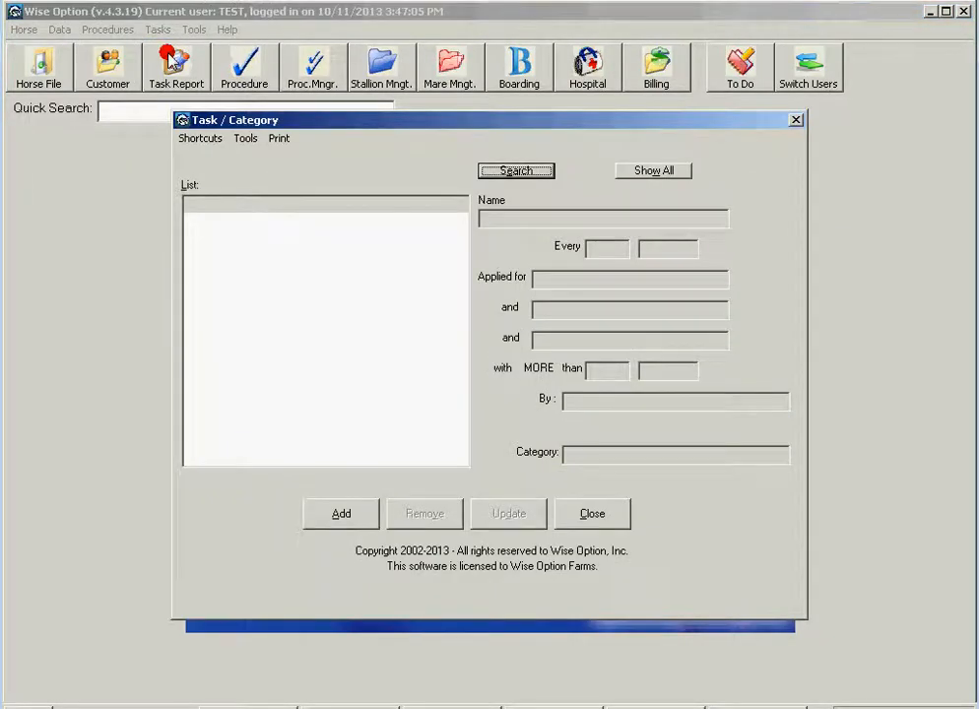
left_click(624, 176)
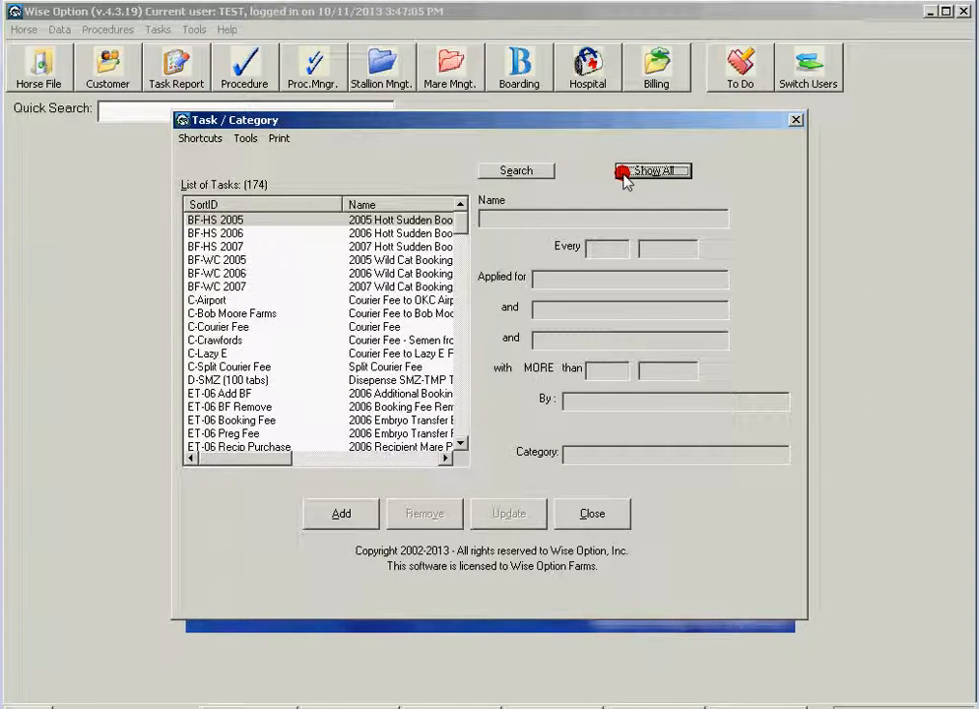
left_click_drag(461, 233, 461, 422)
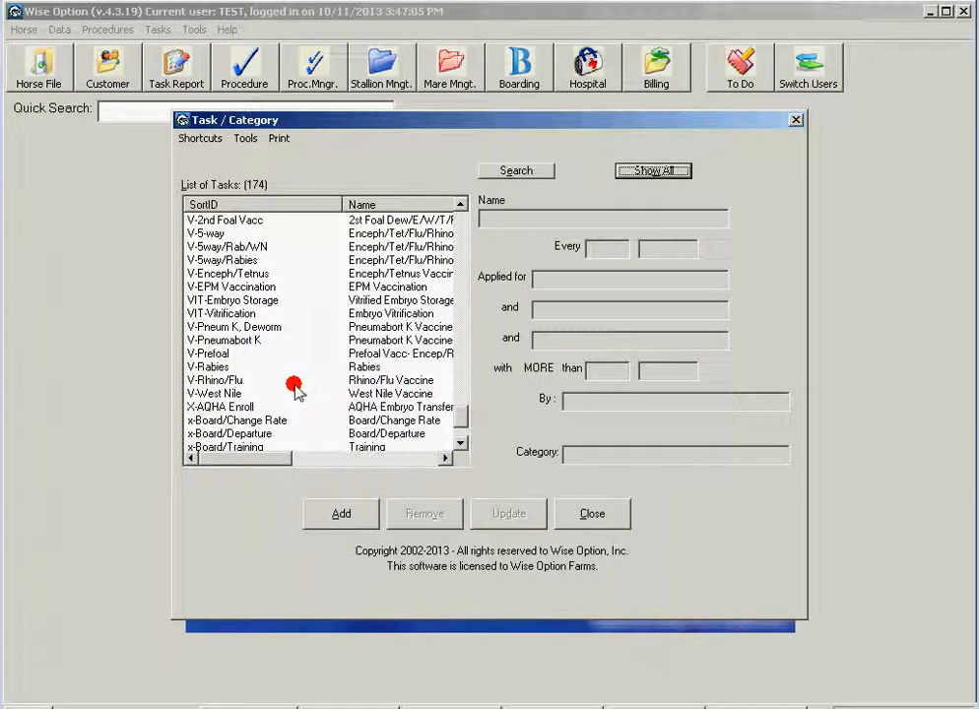
left_click(207, 394)
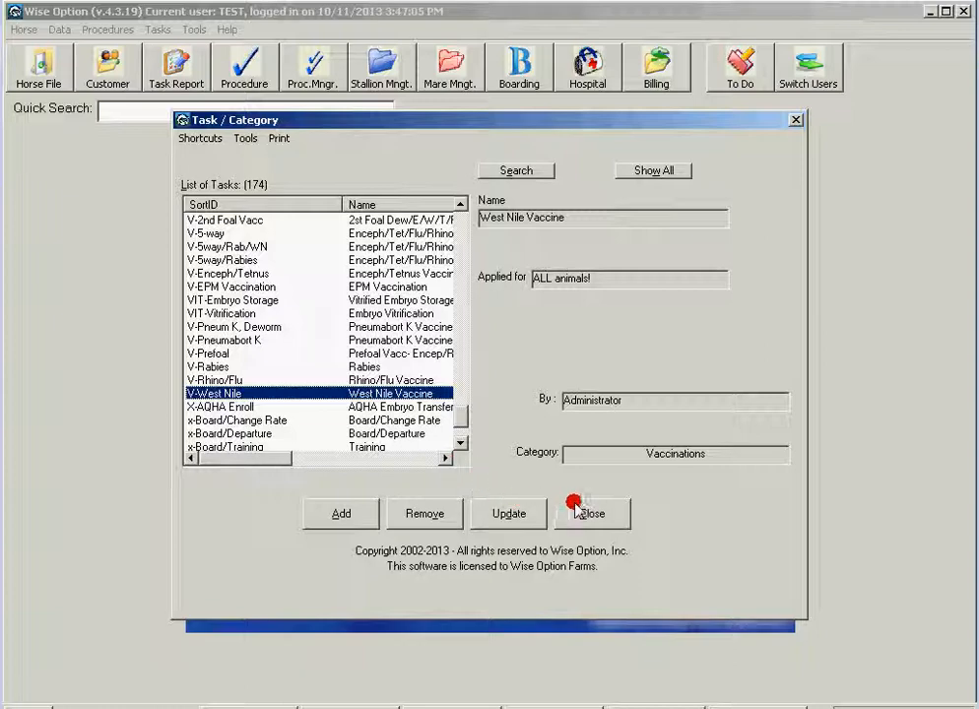
left_click(512, 513)
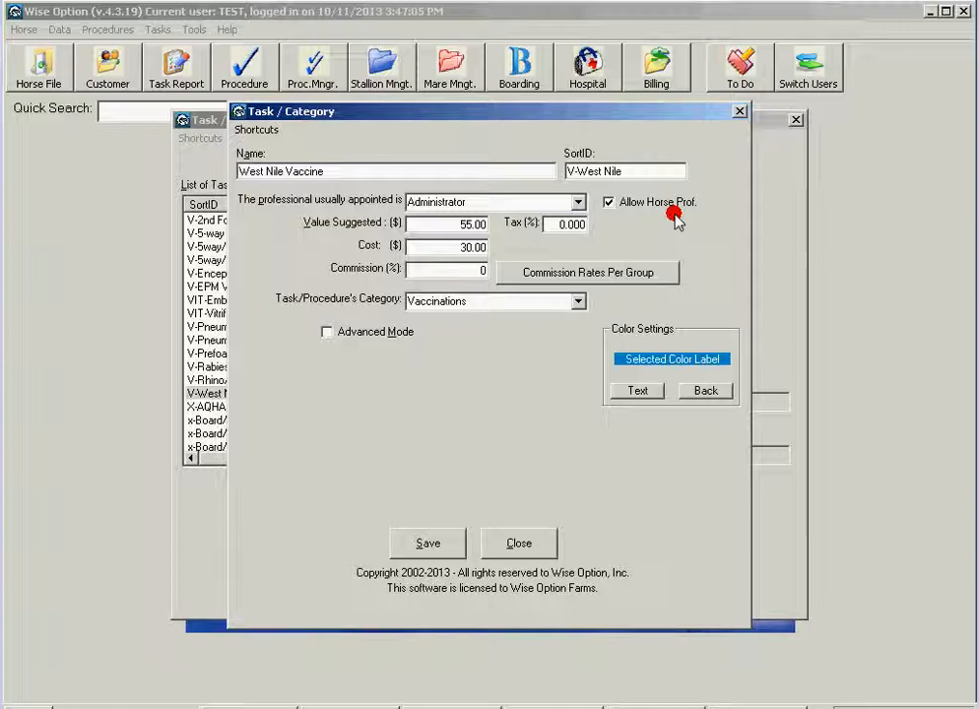
left_click(494, 204)
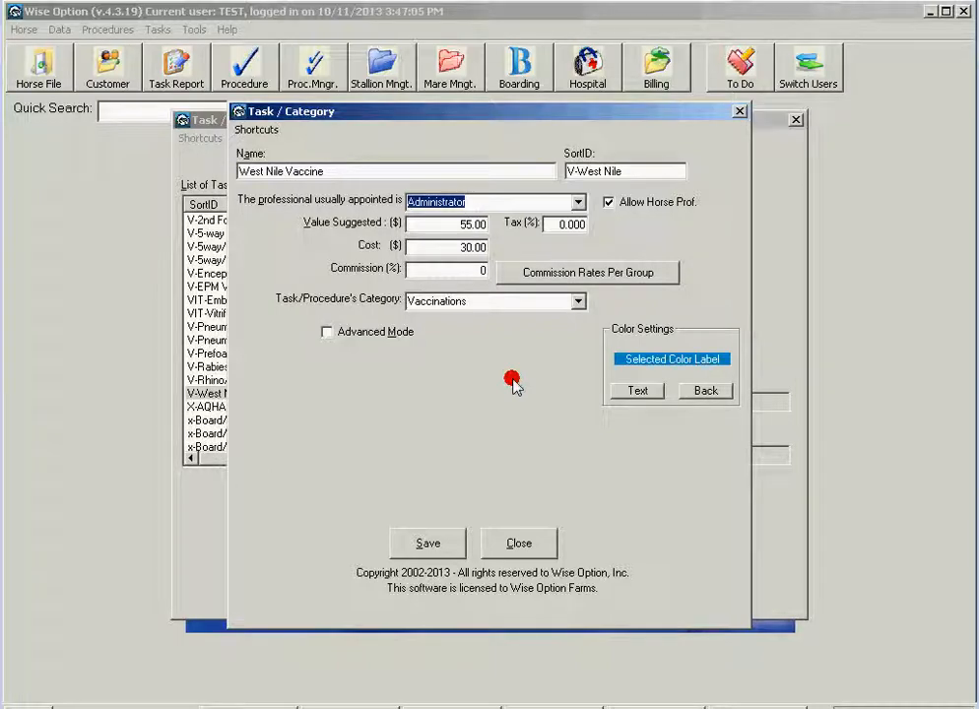
left_click(609, 203)
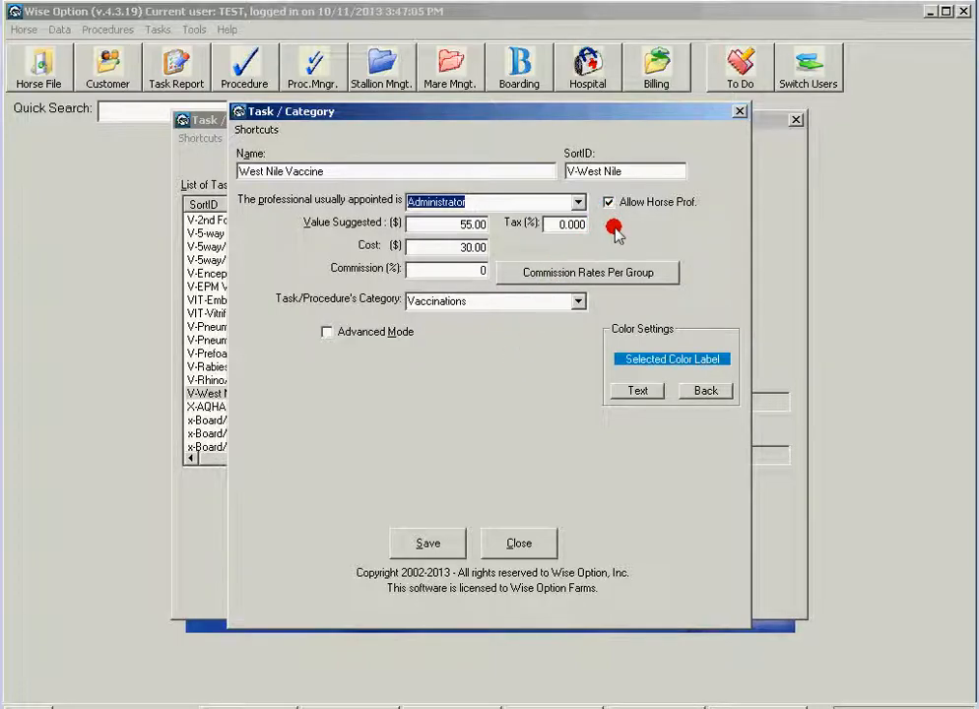
left_click(514, 543)
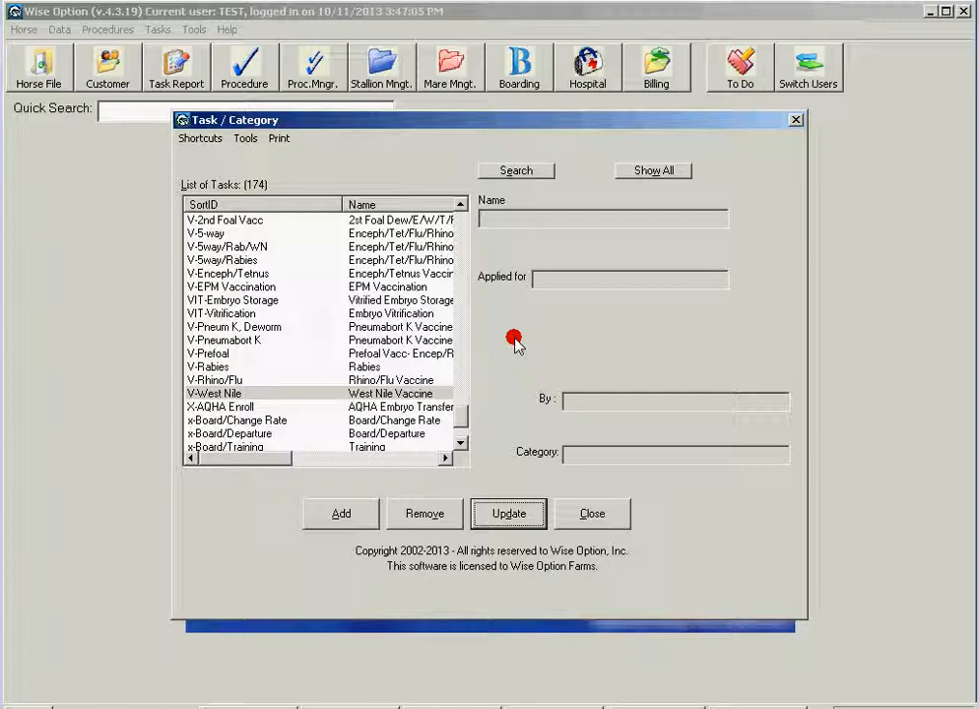
Step: Look through other vaccination tasks in the task list, including V-Pneum K, Deworm, V-5way/Rabies and V-Rhino/Flu
left_click(275, 329)
left_click(275, 327)
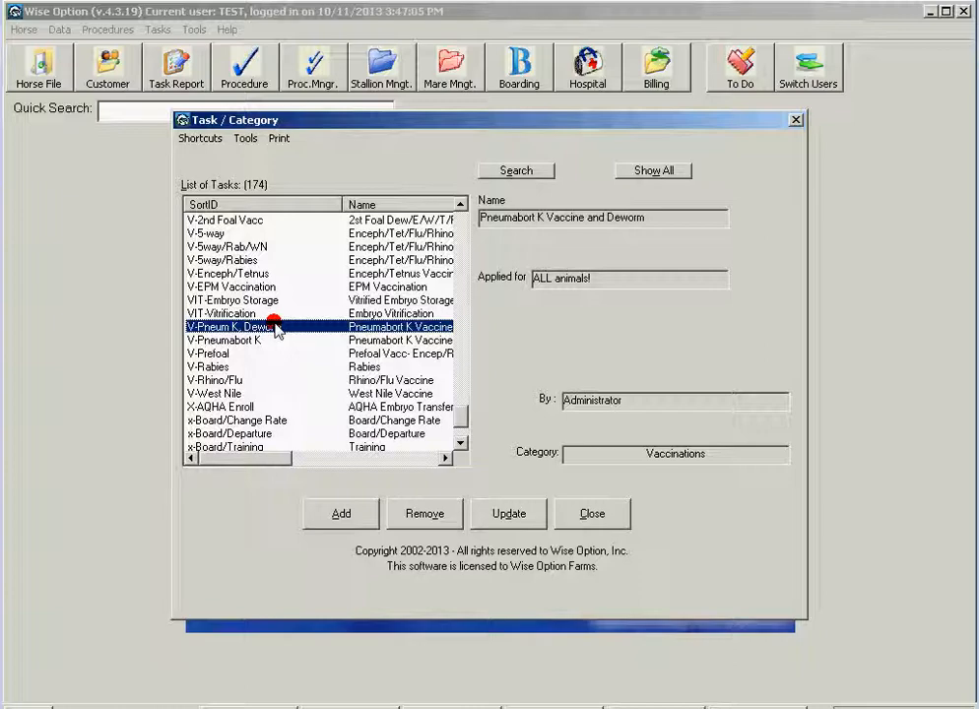
left_click(261, 286)
left_click(251, 260)
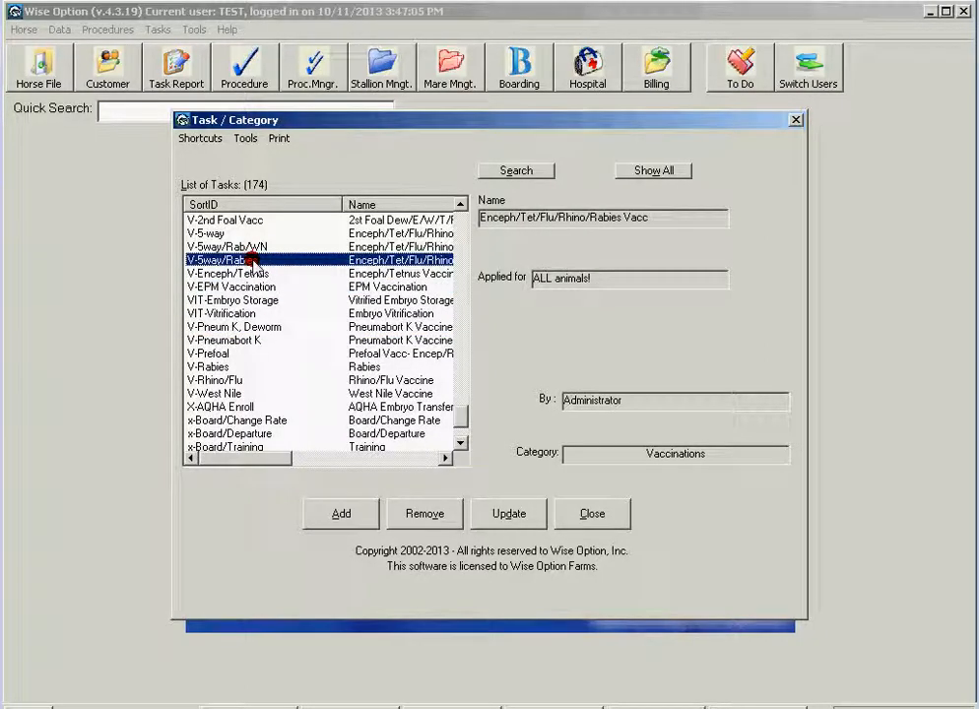
left_click(186, 247)
left_click(247, 380)
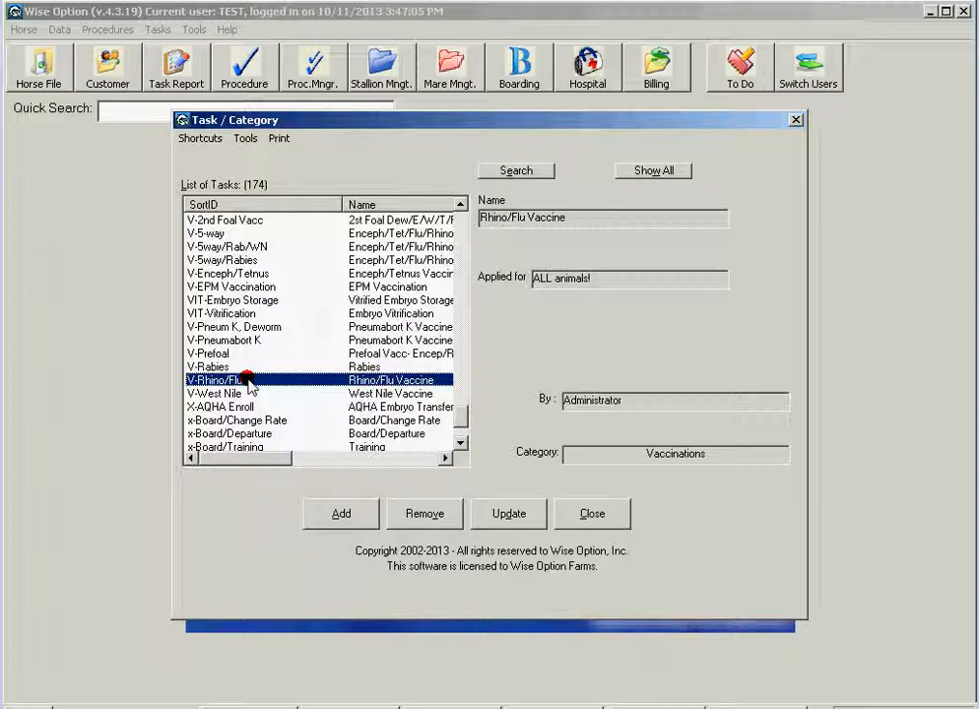
left_click(502, 514)
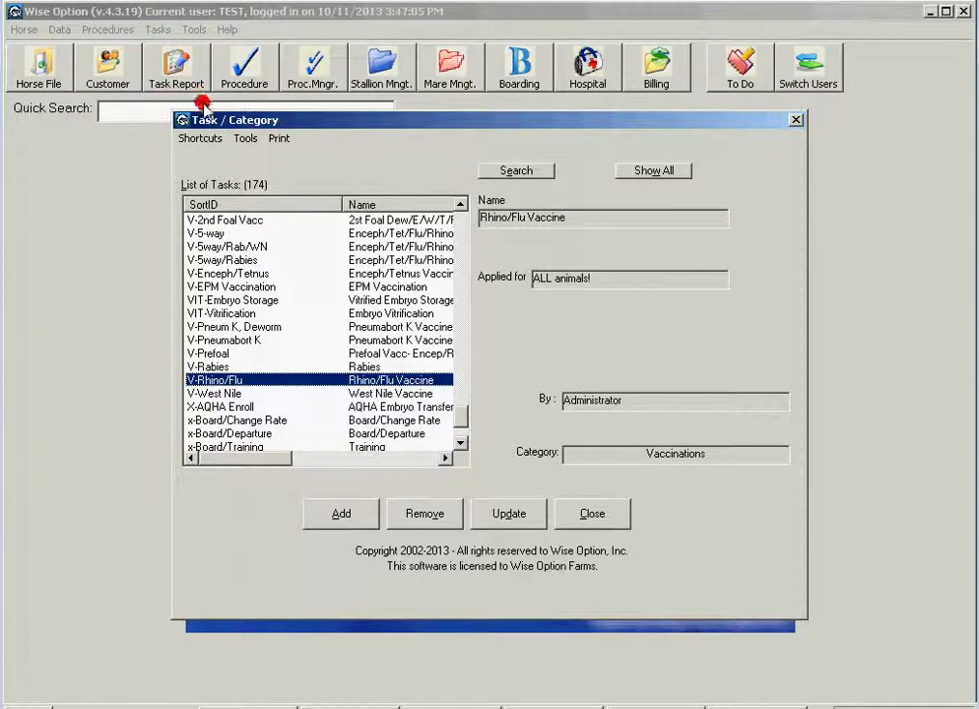
Step: Open Task Management for mass changes and find the first Treatment task in its list
left_click(249, 141)
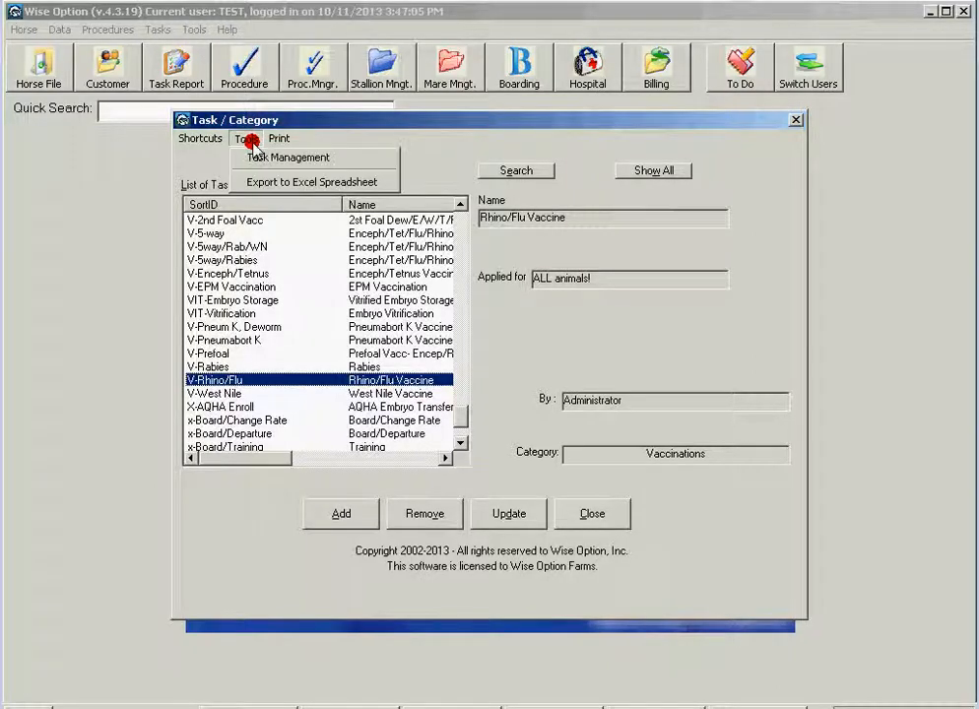
left_click(324, 160)
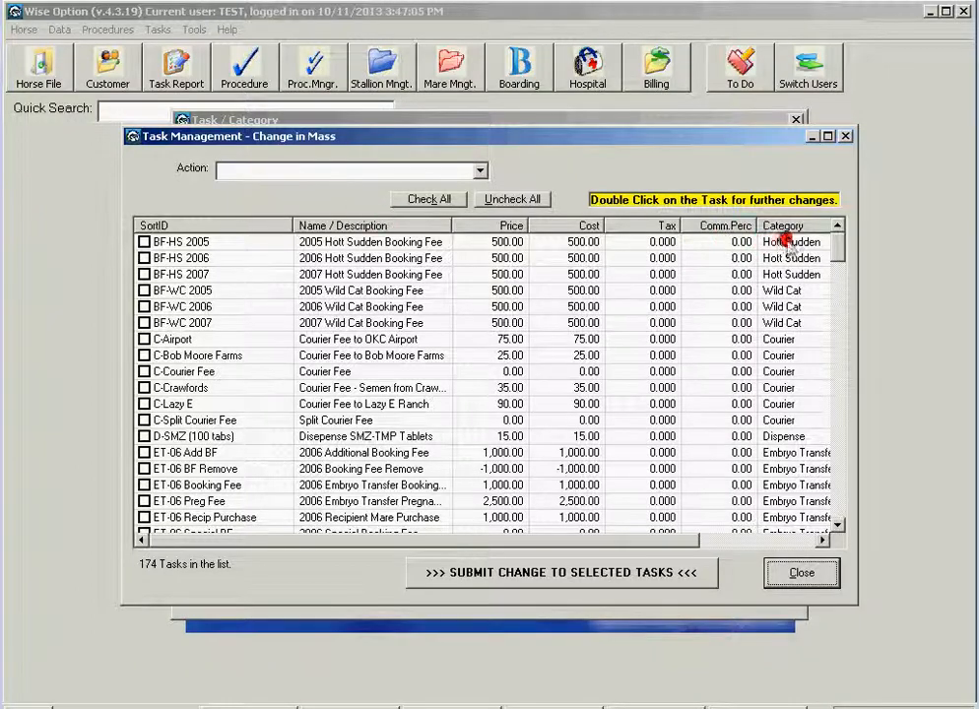
left_click_drag(837, 246, 773, 325)
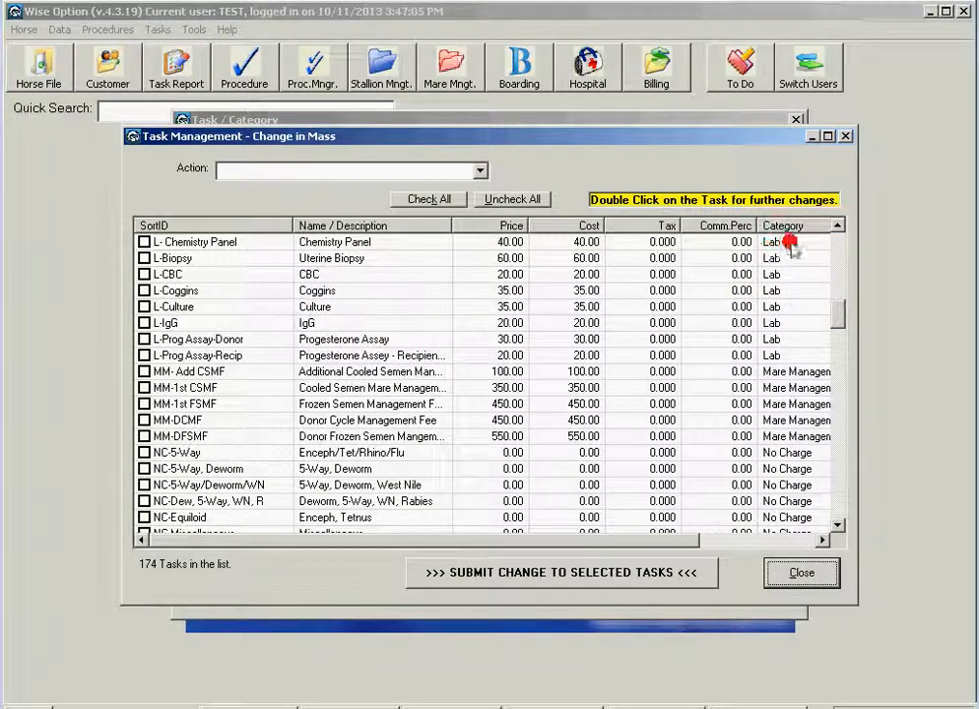
left_click(837, 226)
left_click(837, 226)
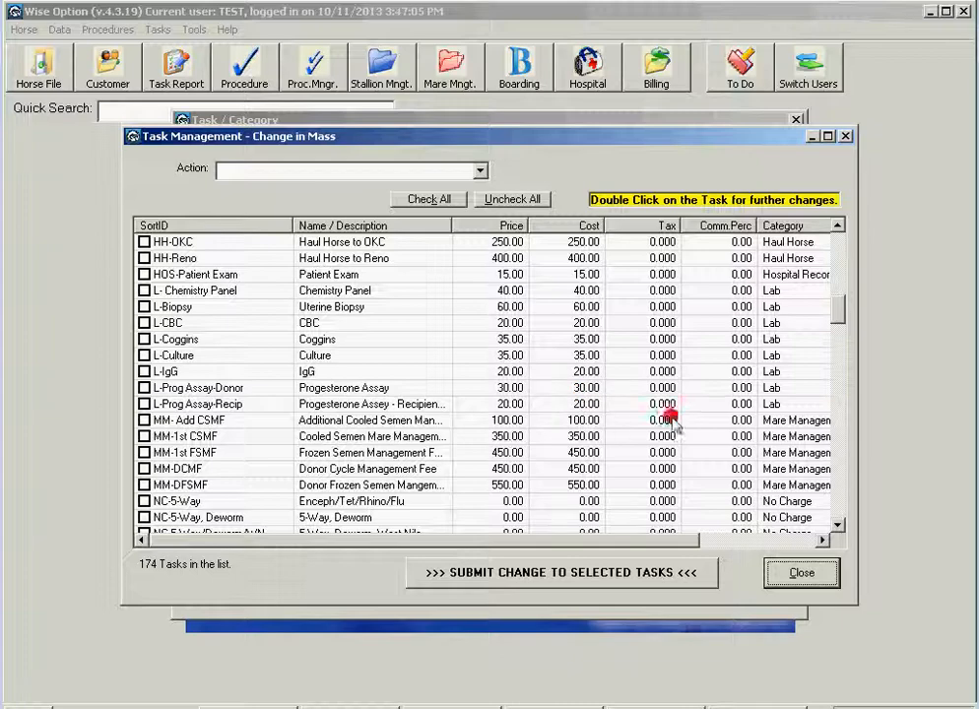
left_click_drag(836, 497, 836, 500)
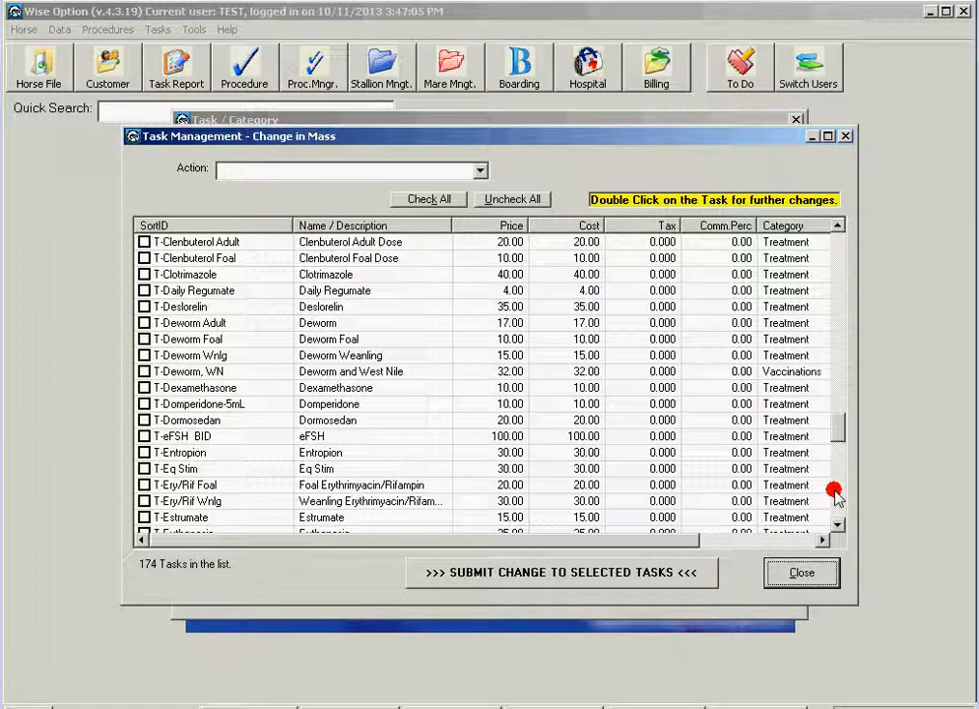
left_click(197, 259)
scroll(202, 270, "up", 1)
scroll(199, 271, "up", 3)
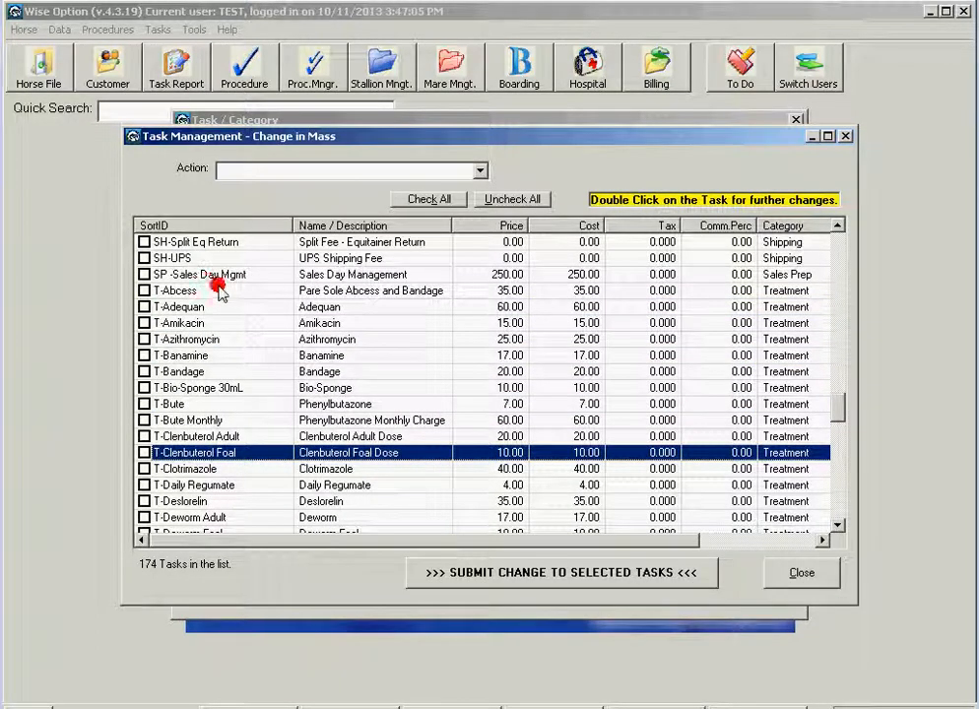
Step: Check all the Treatment tasks in the mass change list, from T-Abcess through T-Uterine Lavage
left_click(226, 291)
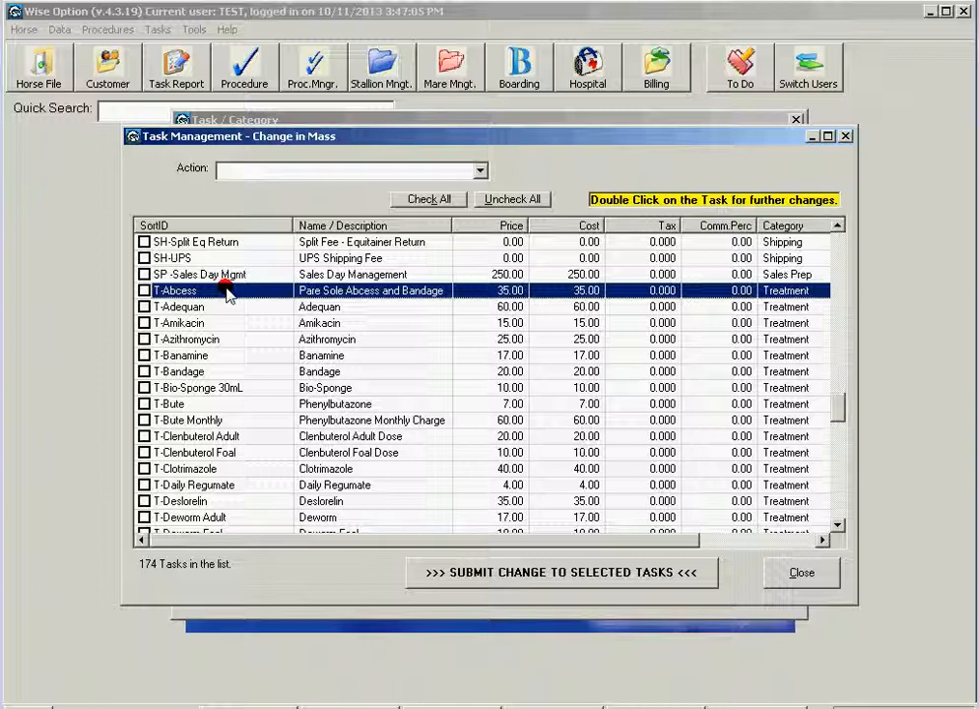
key("space")
key("Down")
key("space")
key("Down")
key("space")
key("Down")
key("space")
key("Down")
key("space")
key("Down")
key("space")
key("Down")
key("space")
key("Down")
key("space")
key("Down")
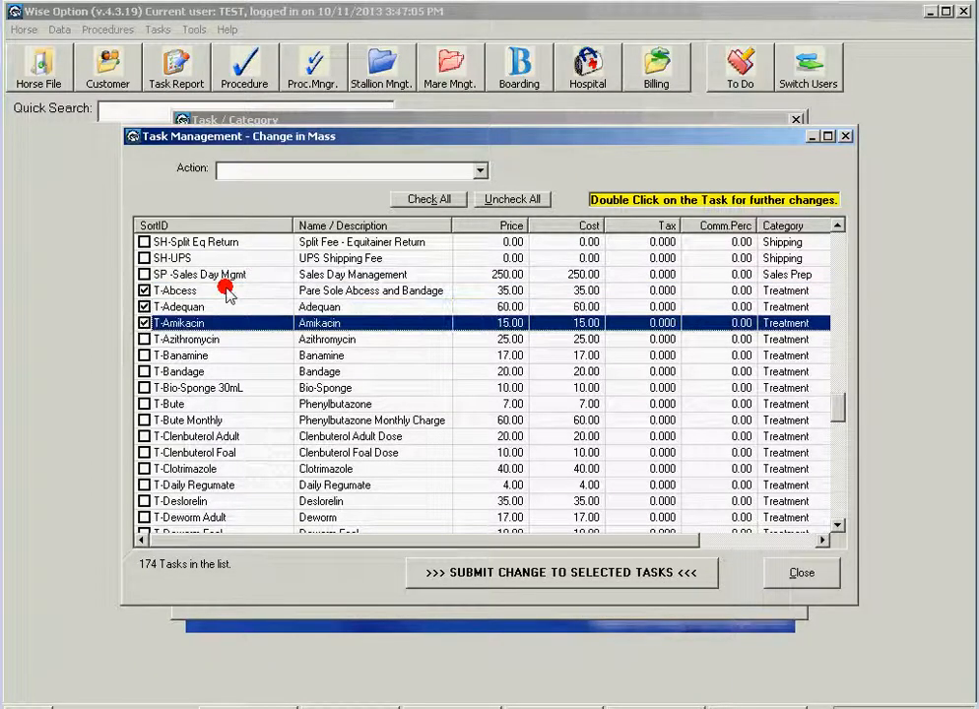
key("space")
key("Down")
key("space")
key("Down")
key("space")
key("Down")
key("space")
key("Down")
key("space")
key("Down")
key("space")
key("Down")
key("space")
key("Down")
key("space")
key("Down")
key("space")
key("Down")
key("space")
key("Down")
key("space")
key("Down")
key("space")
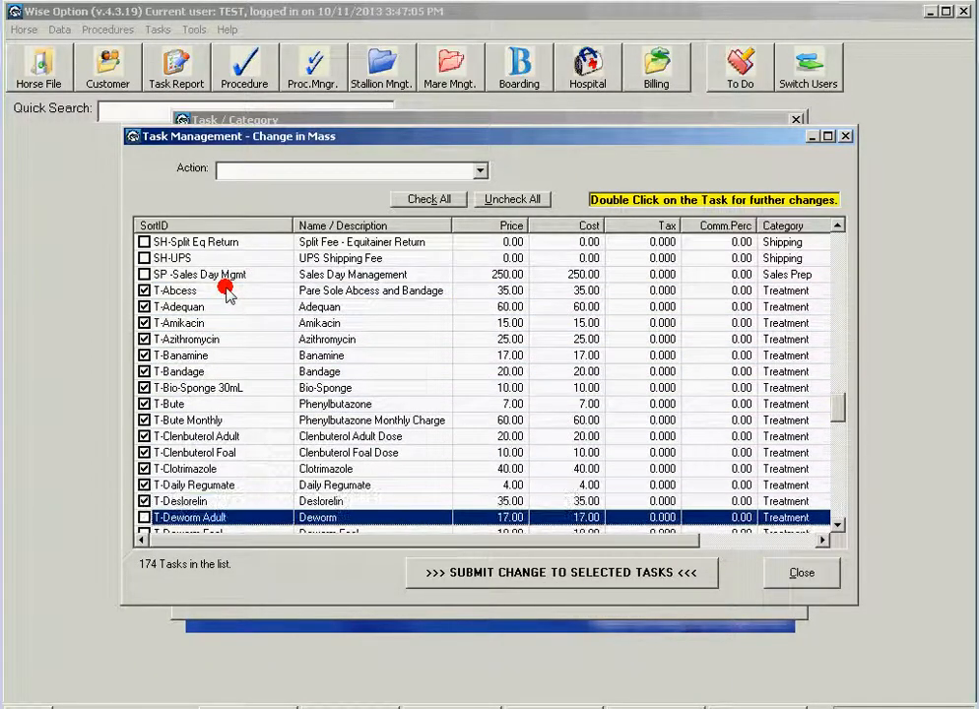
key("Down")
key("space")
key("Down")
key("space")
key("Down")
key("space")
key("Down")
key("space")
key("Down")
key("space")
key("Down")
key("space")
key("Down")
key("space")
key("Down")
key("space")
key("Down")
key("space")
key("Down")
key("space")
key("Down")
key("space")
key("Down")
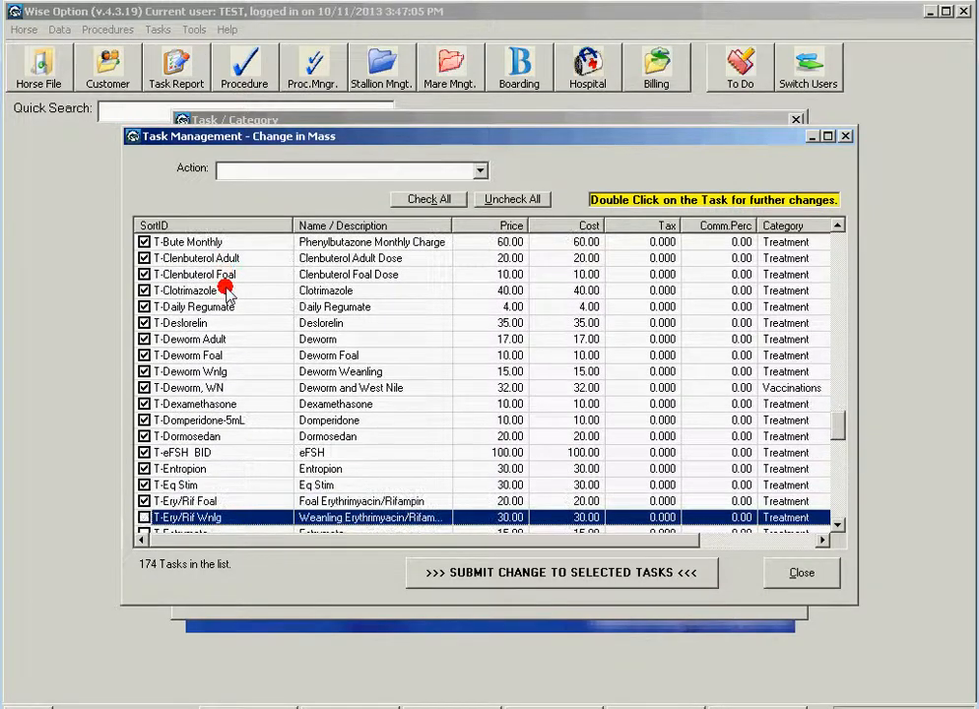
key("space")
key("Down")
key("space")
key("Down")
key("space")
key("Down")
key("space")
key("Down")
key("space")
key("Down")
key("space")
key("Down")
key("space")
key("Down")
key("space")
key("Down")
key("space")
key("Down")
key("space")
key("Down")
key("space")
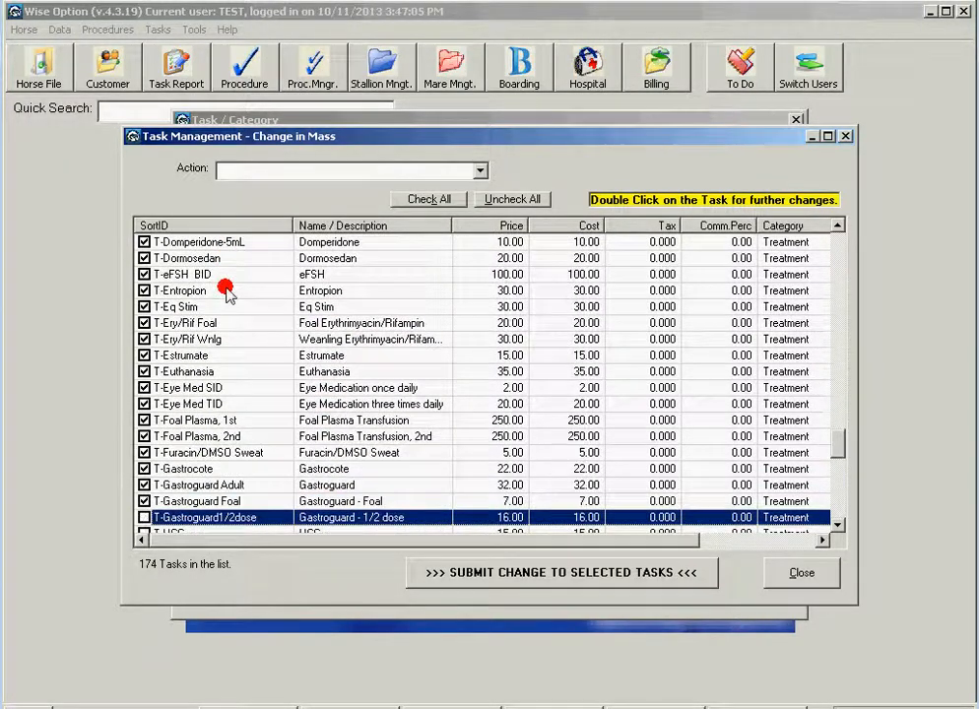
key("Down")
key("space")
key("Down")
key("space")
key("Down")
key("space")
key("Down")
key("space")
key("Down")
key("space")
key("Down")
key("space")
key("Down")
key("space")
key("Down")
key("space")
key("Down")
key("space")
key("Down")
key("space")
key("Down")
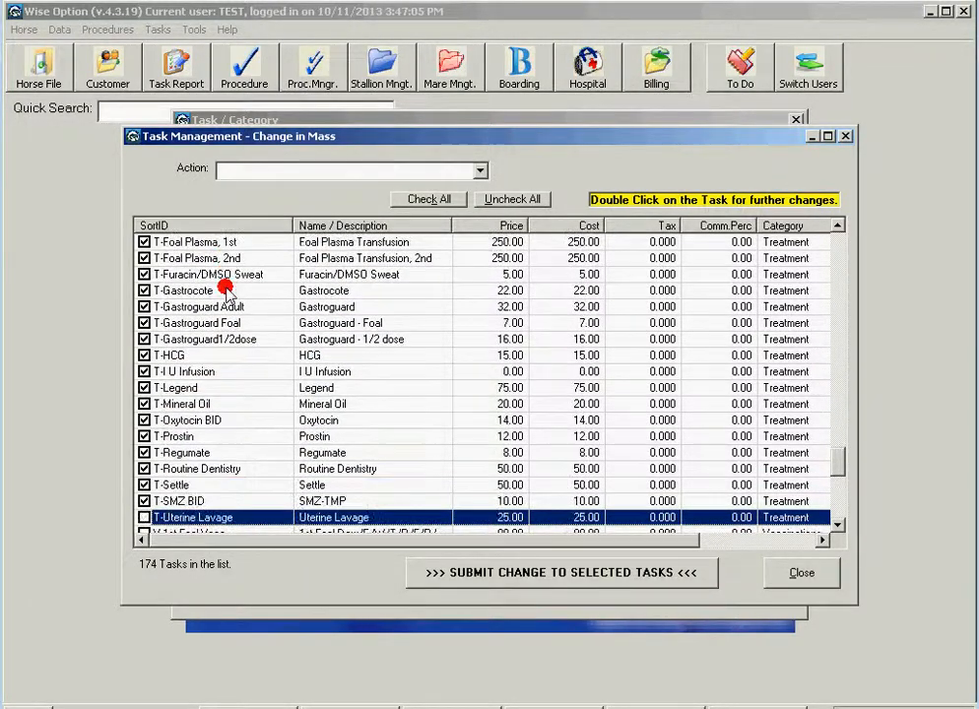
key("space")
Step: Check the tasks from V-1st Foal Vacc through x-Board/Departure as well, covering all the Vaccinations tasks
key("Down")
key("space")
key("Down")
key("space")
key("Down")
key("space")
key("Down")
key("space")
key("Down")
key("space")
key("Down")
key("space")
key("Down")
key("space")
key("Down")
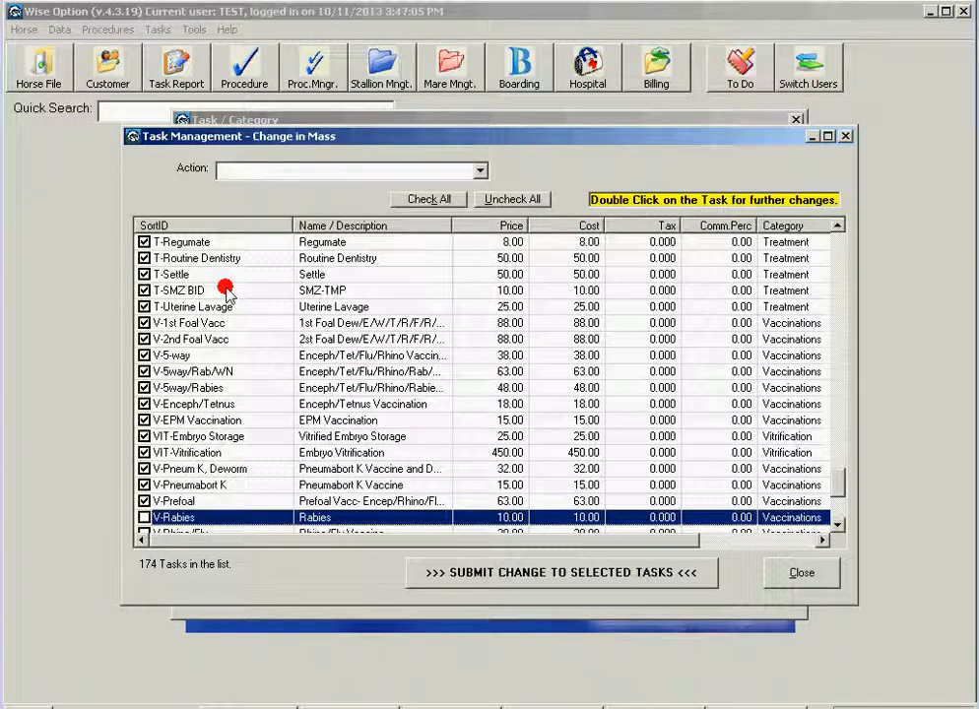
key("space")
key("Down")
key("space")
key("Down")
key("space")
key("Down")
key("space")
key("Down")
key("space")
key("Down")
key("space")
key("Down")
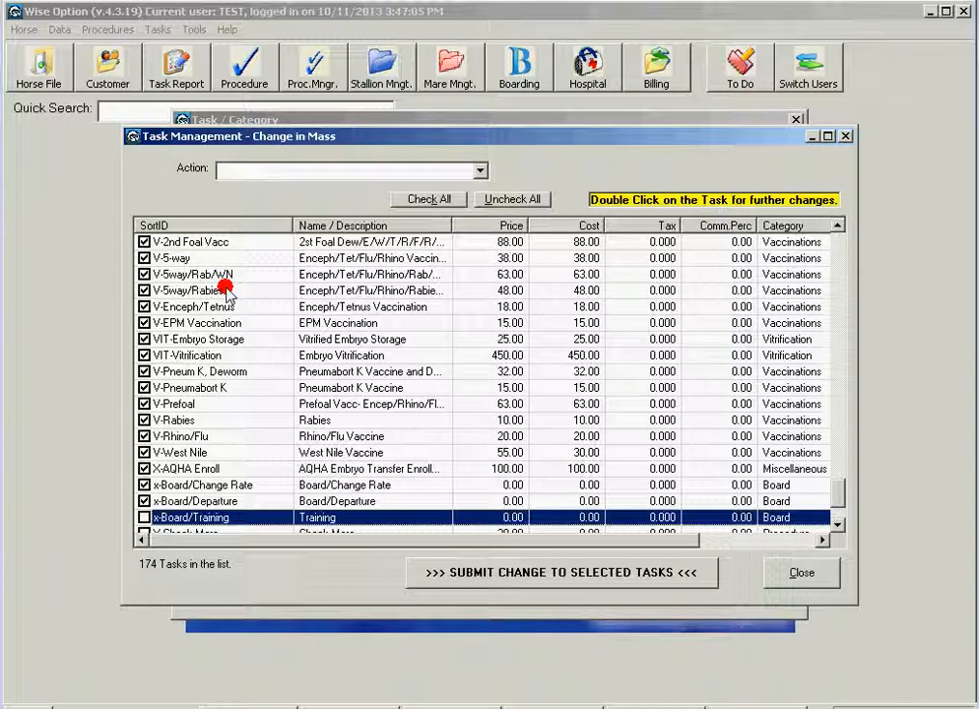
Step: Uncheck the non-vaccination tasks x-Board/Departure, x-Board/Change Rate, X-AQHA Enroll, VIT-Vitrification and VIT-Embryo Storage
key("Up")
key("space")
key("Up")
key("space")
key("Up")
key("space")
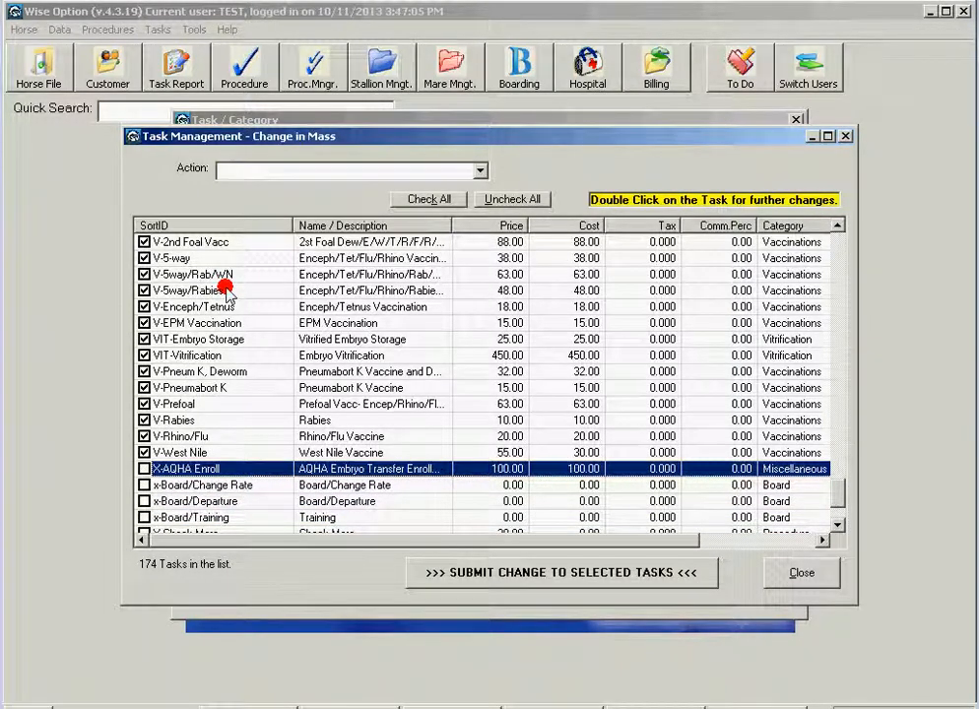
key("Up")
key("Up")
key("Up")
key("Up")
key("Up")
key("Up")
key("Up")
key("space")
key("Up")
key("space")
key("Down")
key("Down")
key("Down")
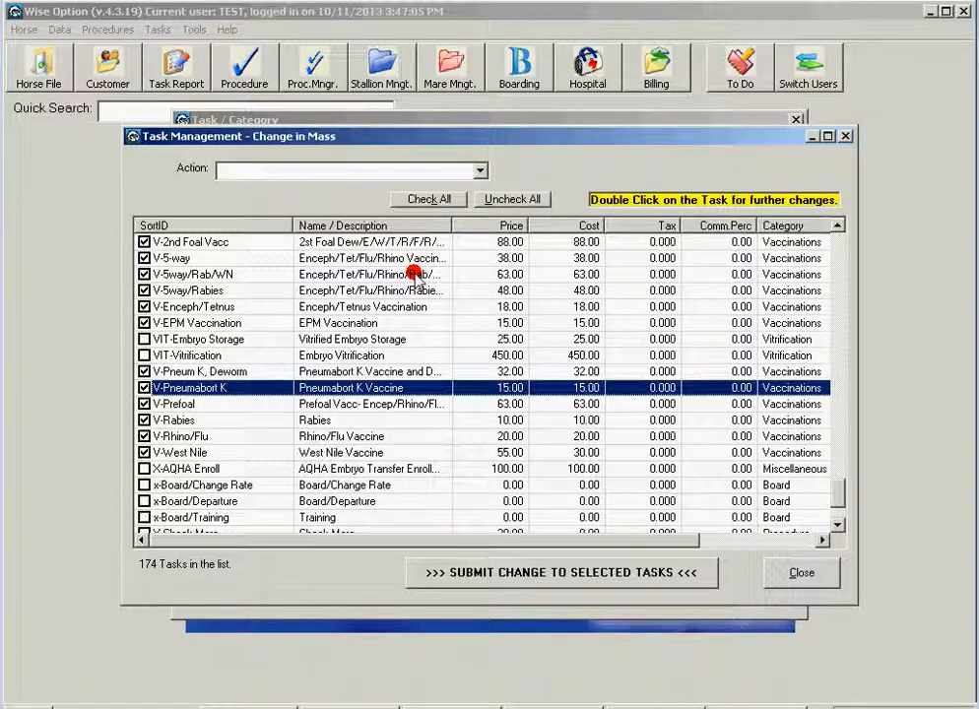
Step: Submit Set Allow Prof. as ON to the checked tasks with both confirmations, refresh the list and close the mass change window
left_click(479, 173)
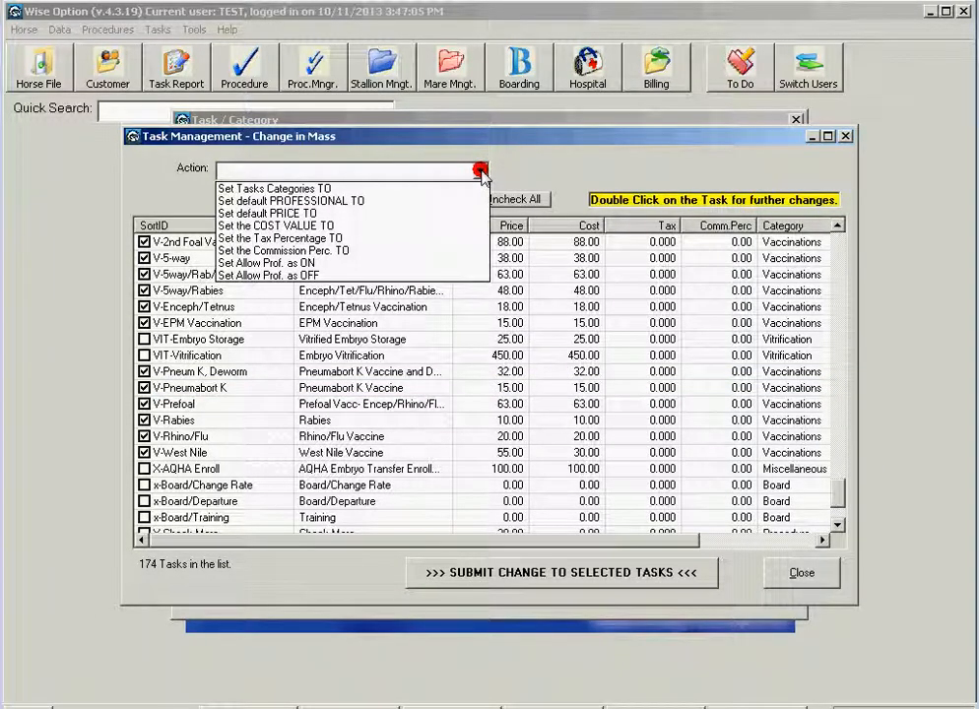
left_click(300, 262)
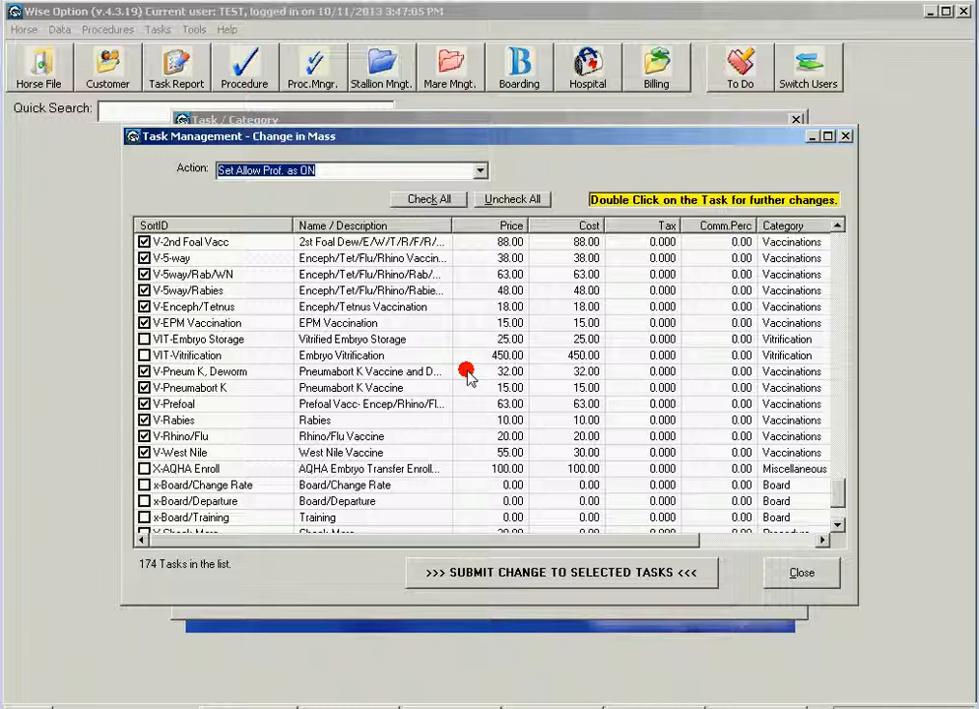
left_click(594, 574)
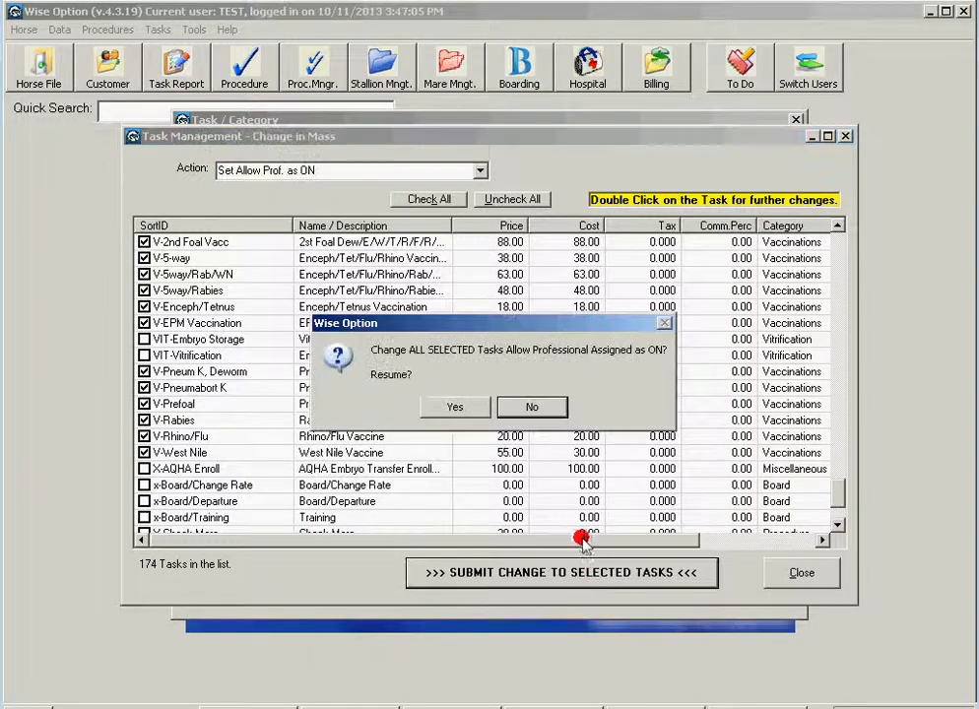
left_click(465, 406)
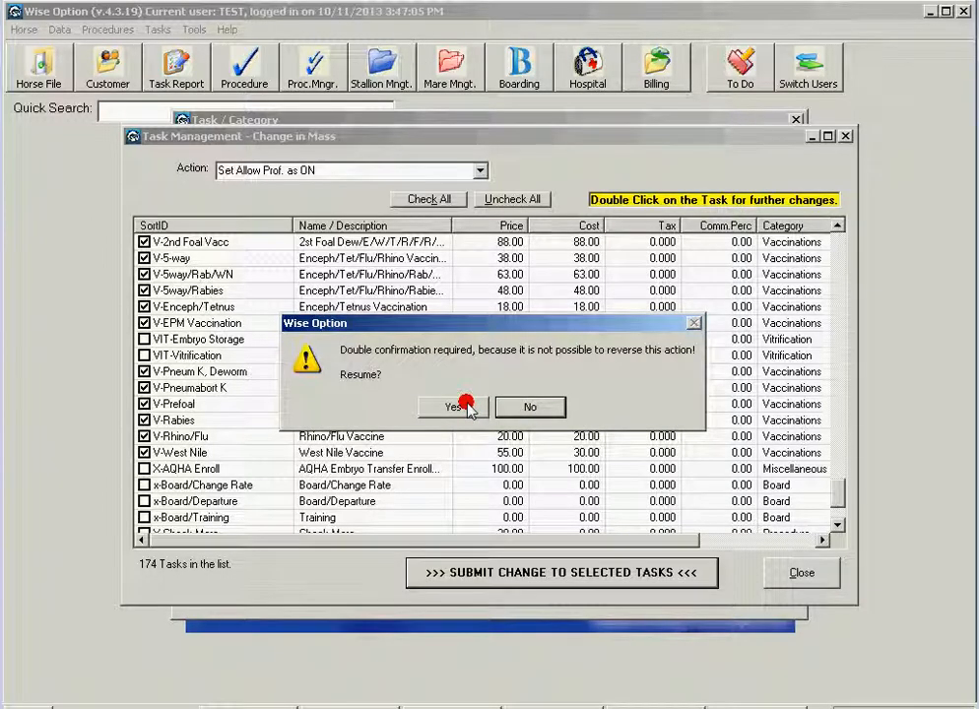
left_click(465, 406)
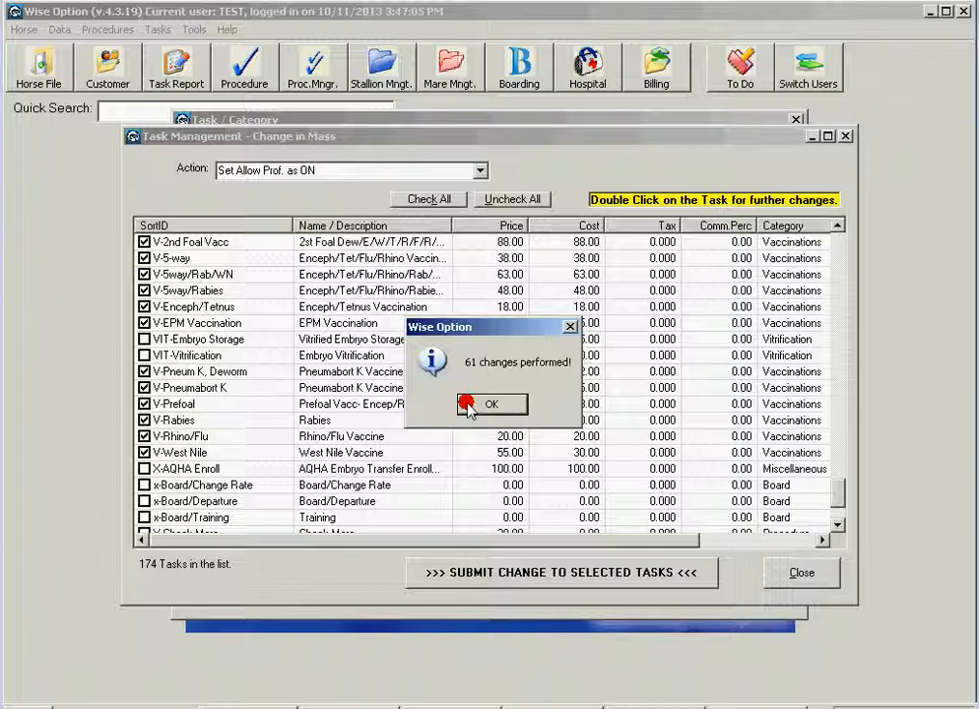
left_click(468, 406)
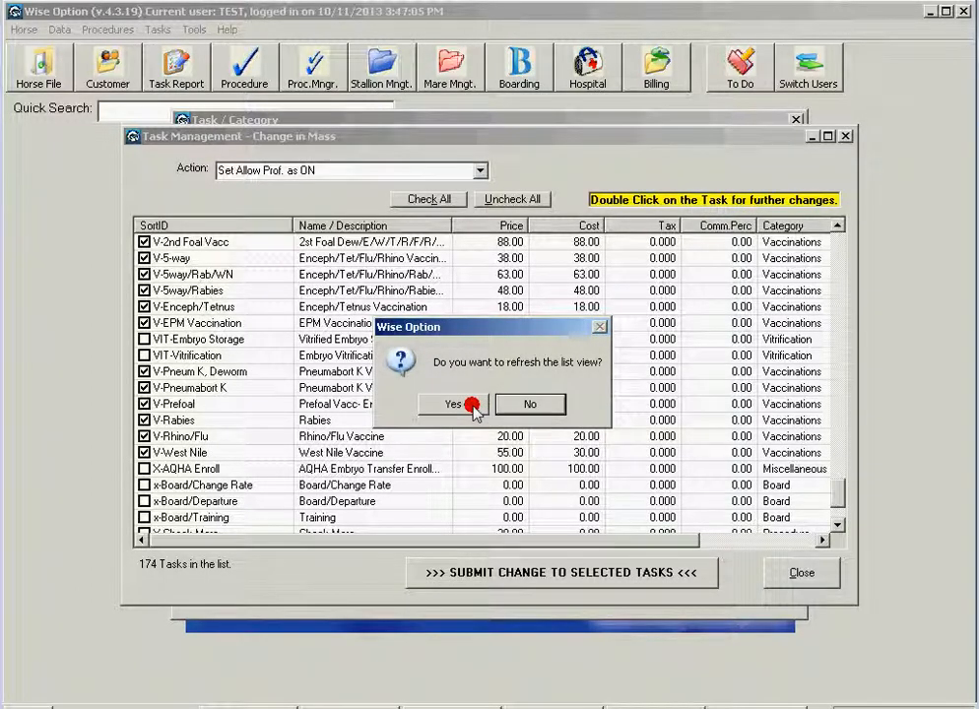
left_click(473, 409)
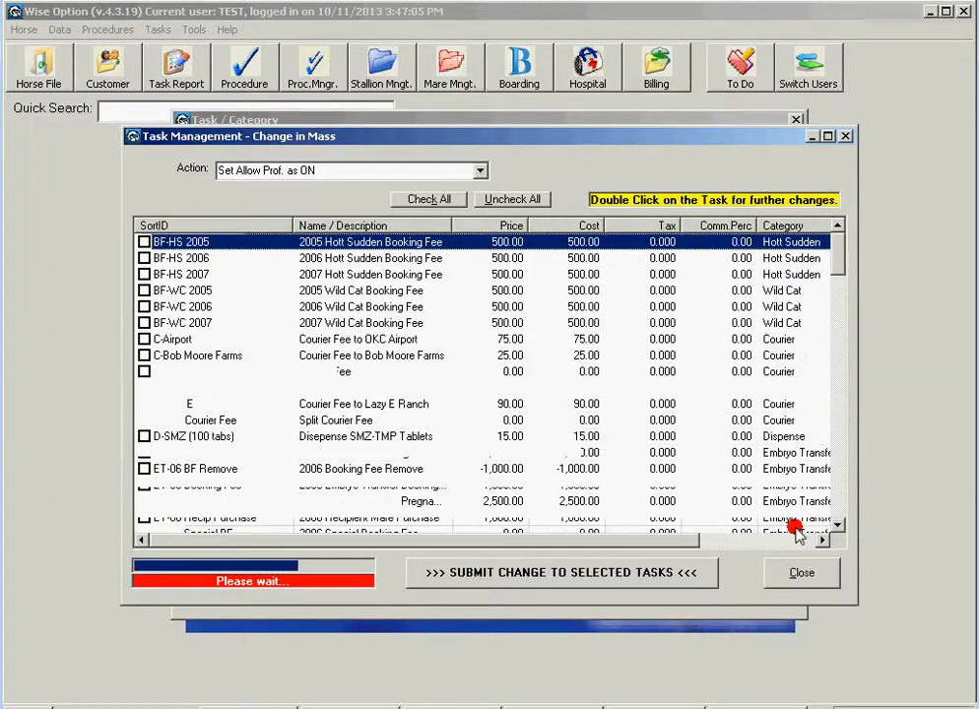
left_click(871, 576)
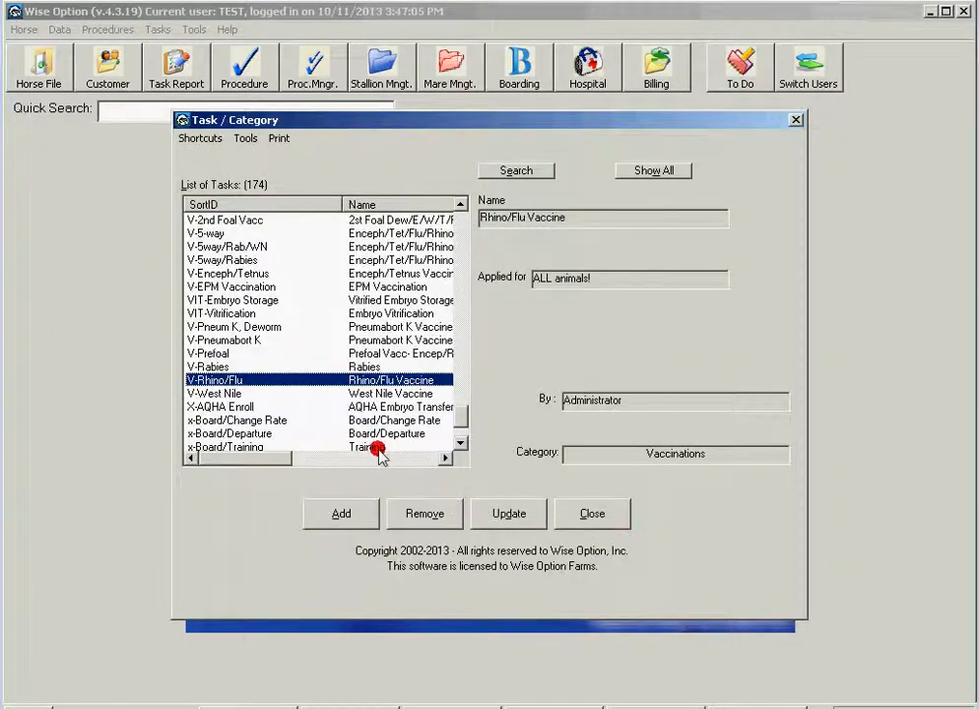
Step: Check the Allow Horse Prof. setting of the V-5way/Rabies and x-Board/Departure tasks, and close the task list
left_click(193, 259)
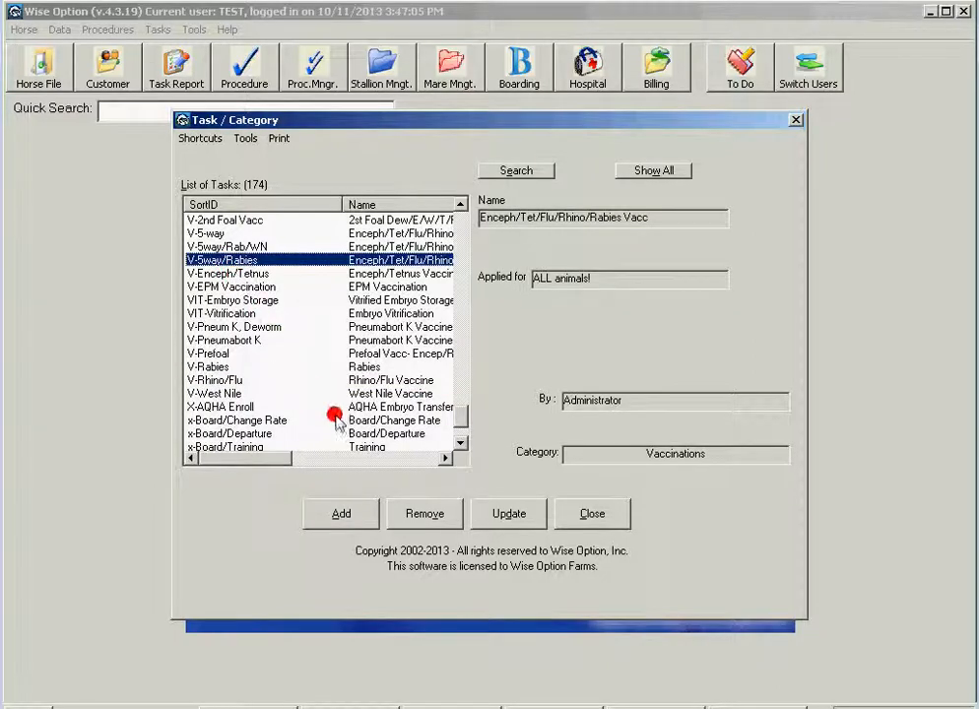
left_click(509, 513)
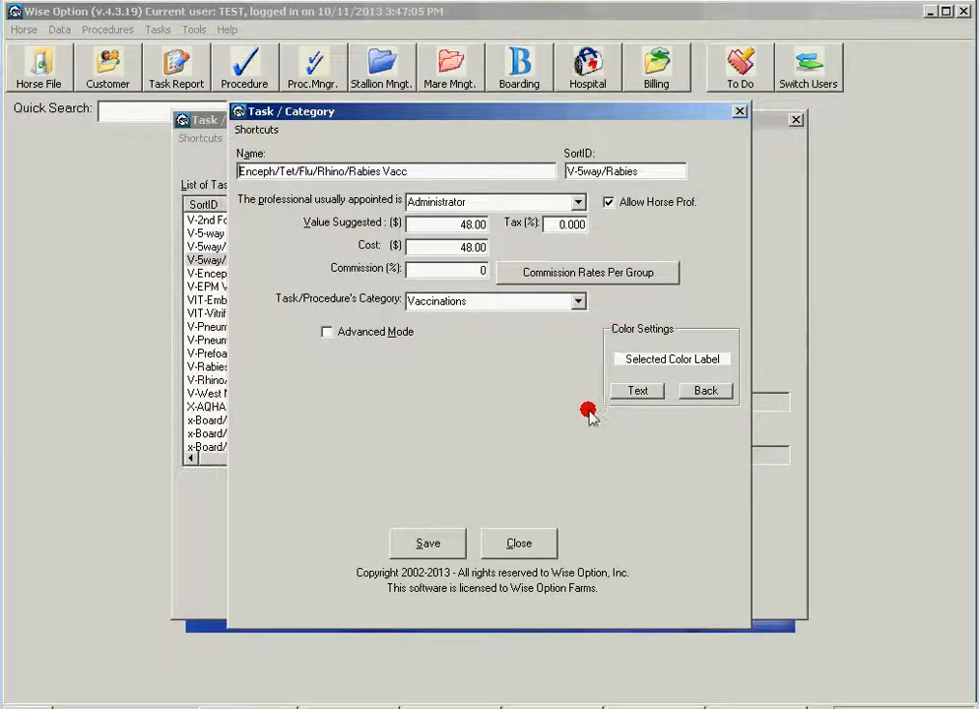
left_click(516, 548)
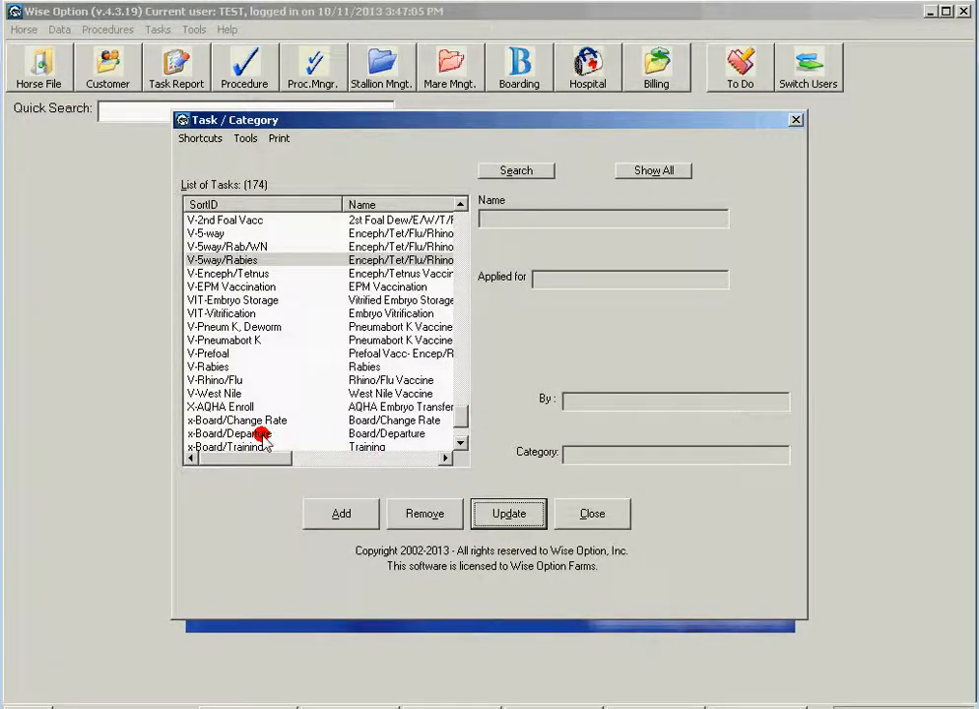
left_click(261, 433)
left_click(495, 516)
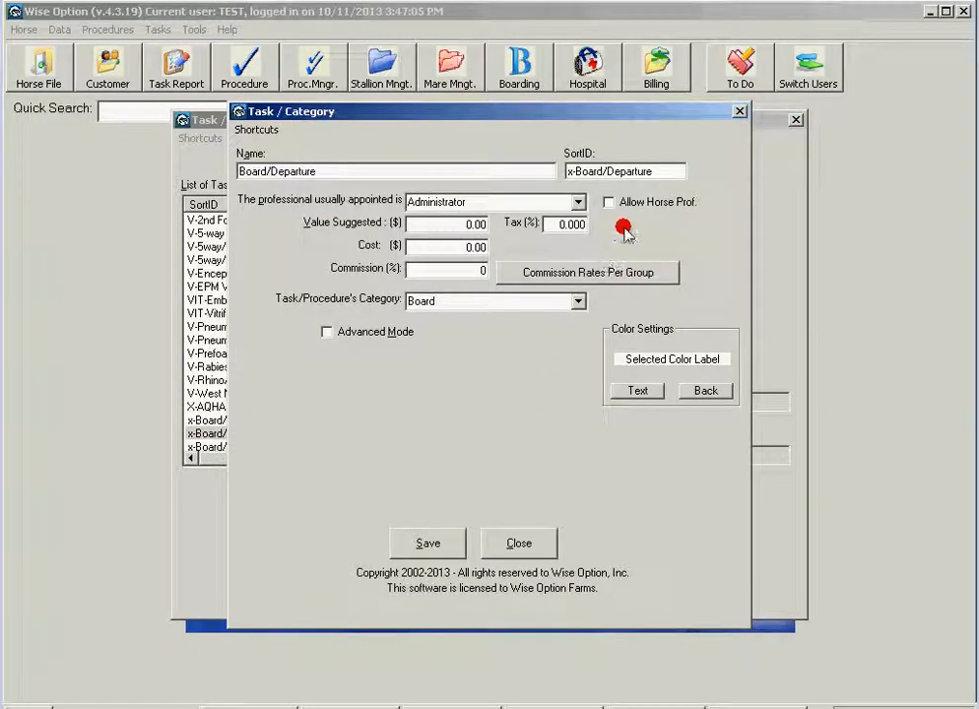
left_click(525, 544)
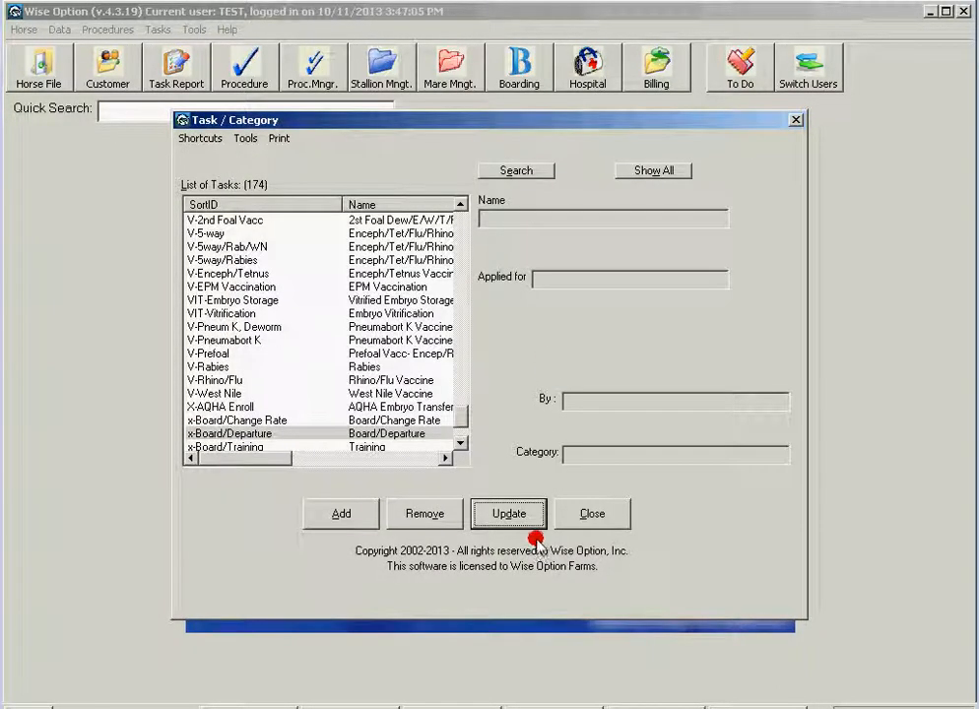
left_click(577, 529)
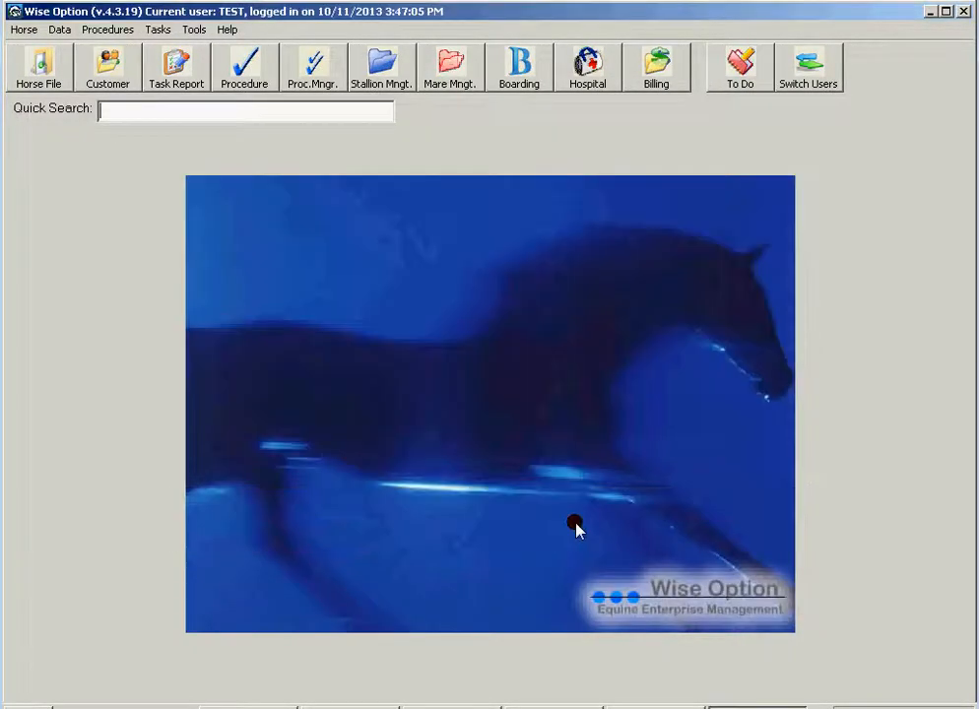
Step: Check which professional is assigned in the horse file of Great Stop/Smart Sam 06F, and close that file
left_click(44, 84)
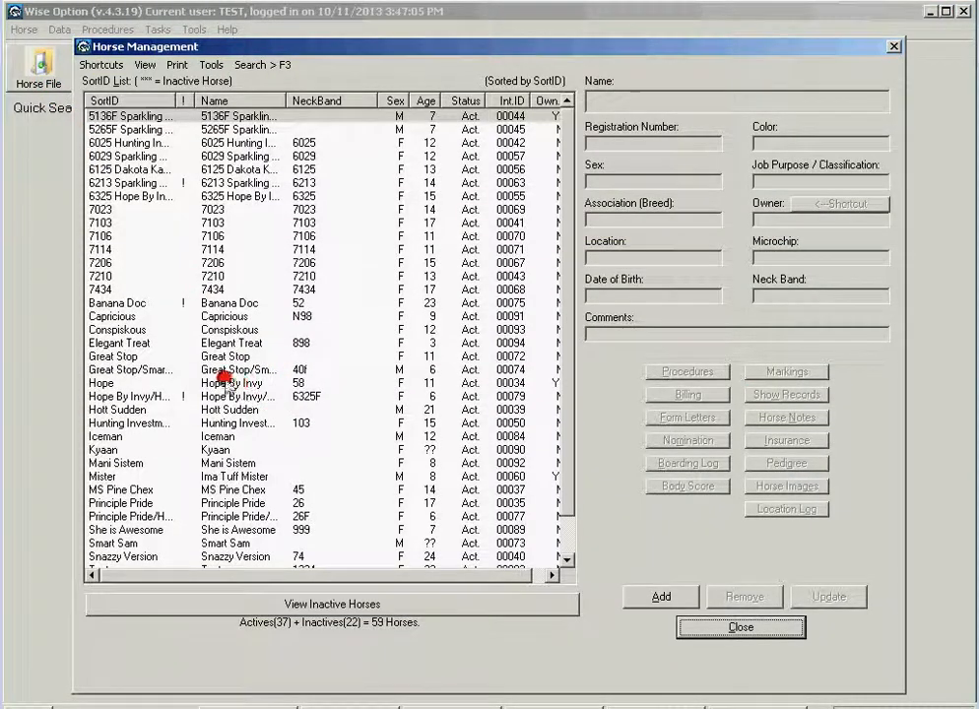
left_click(215, 370)
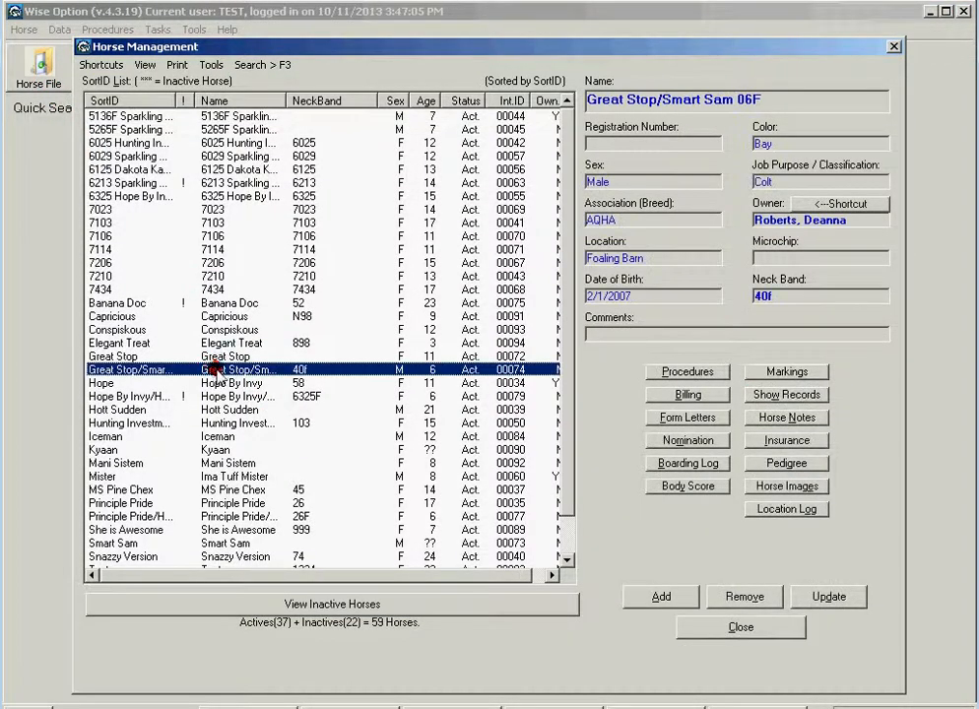
left_click(830, 596)
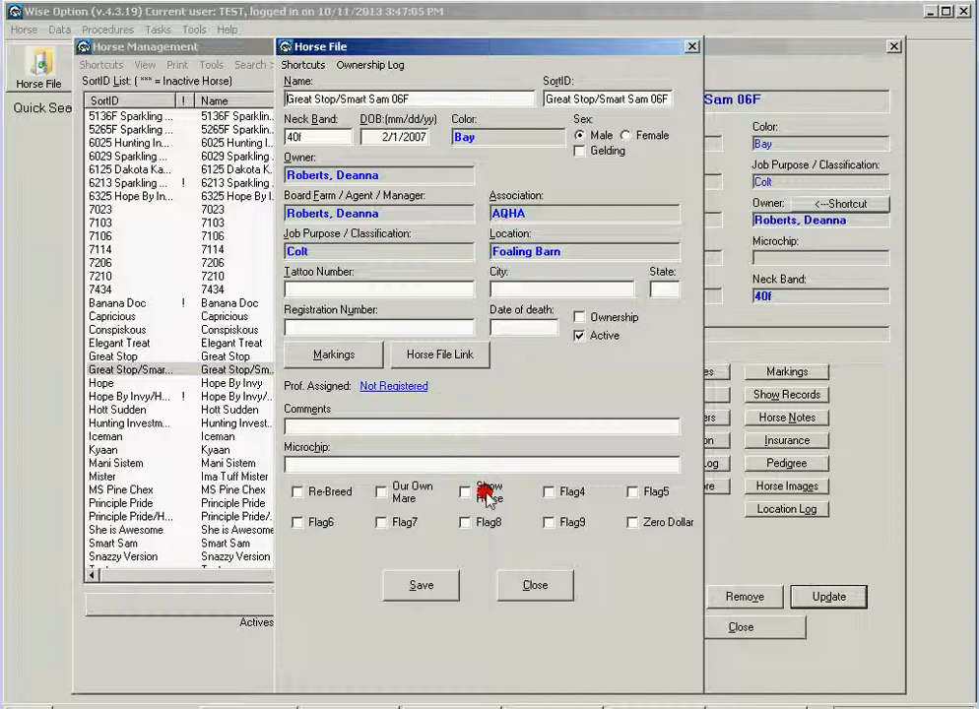
left_click(533, 584)
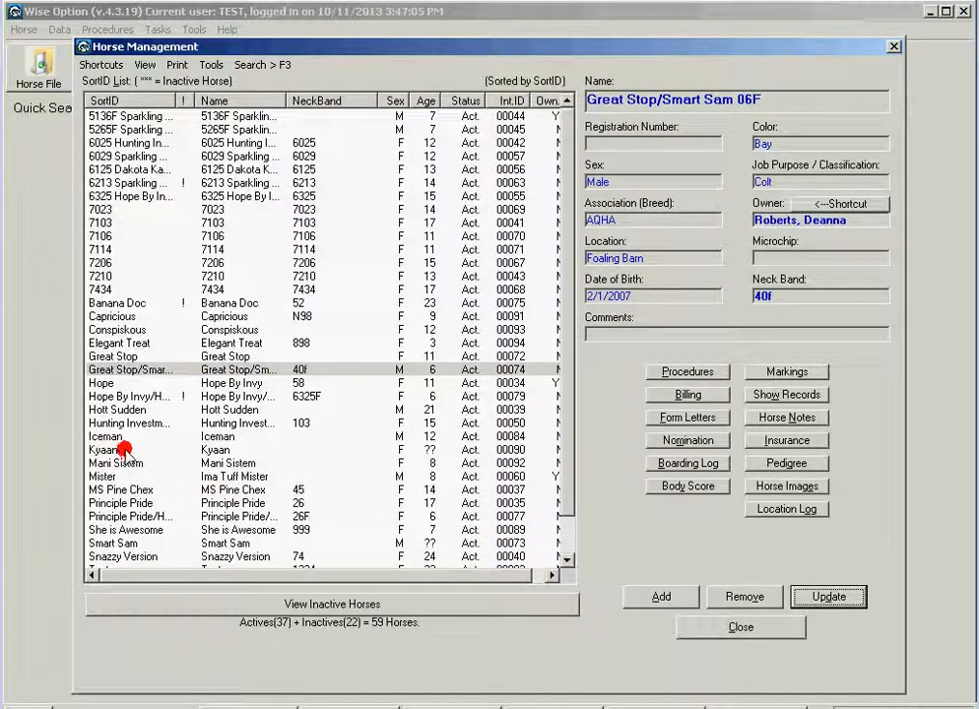
Step: Link Iceman's horse file to the professional listed directly above the current one, and close the horse windows
left_click(110, 436)
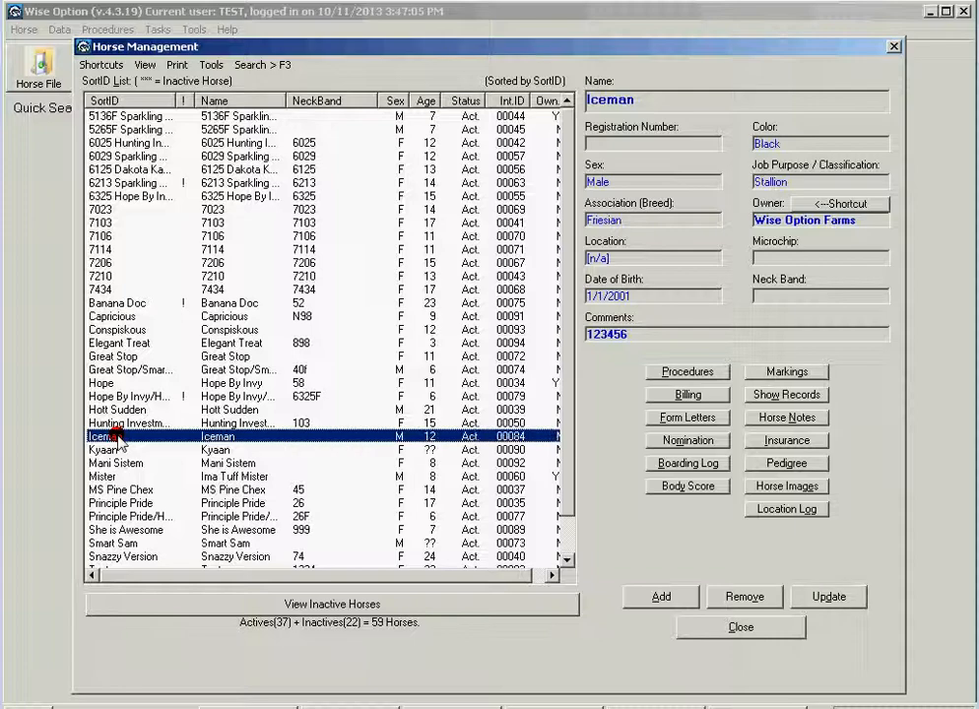
left_click(827, 594)
left_click(370, 389)
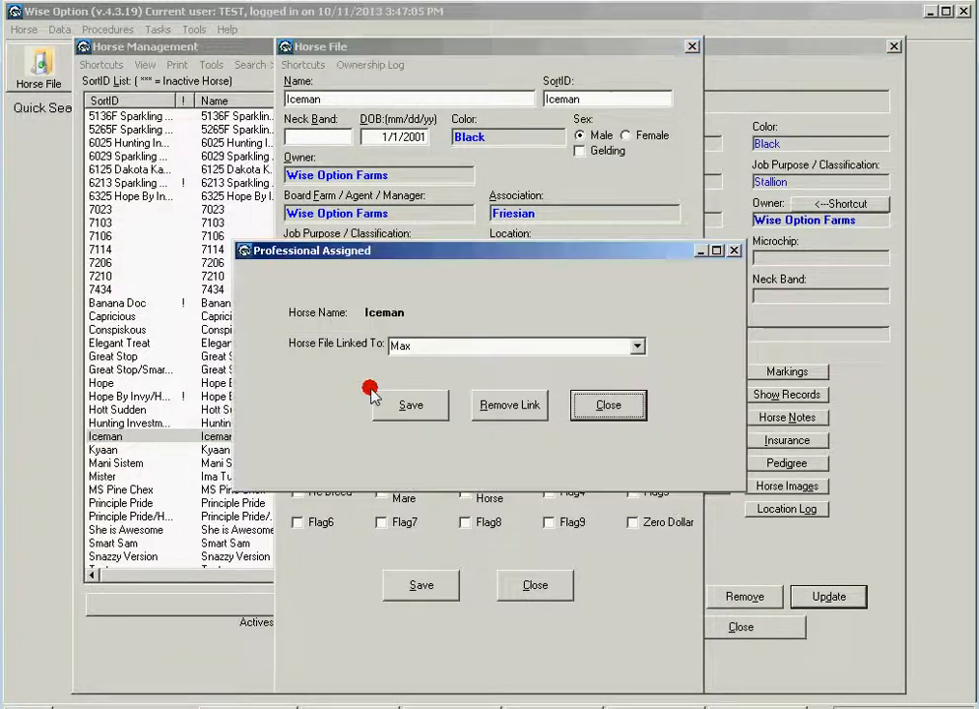
left_click(636, 349)
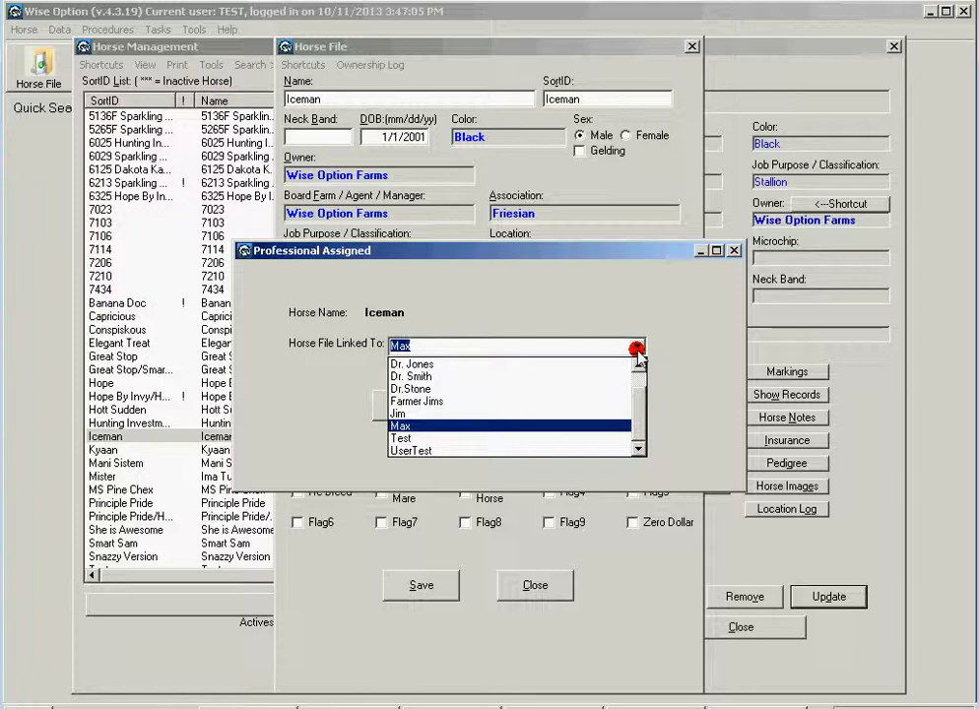
left_click(437, 413)
left_click(439, 414)
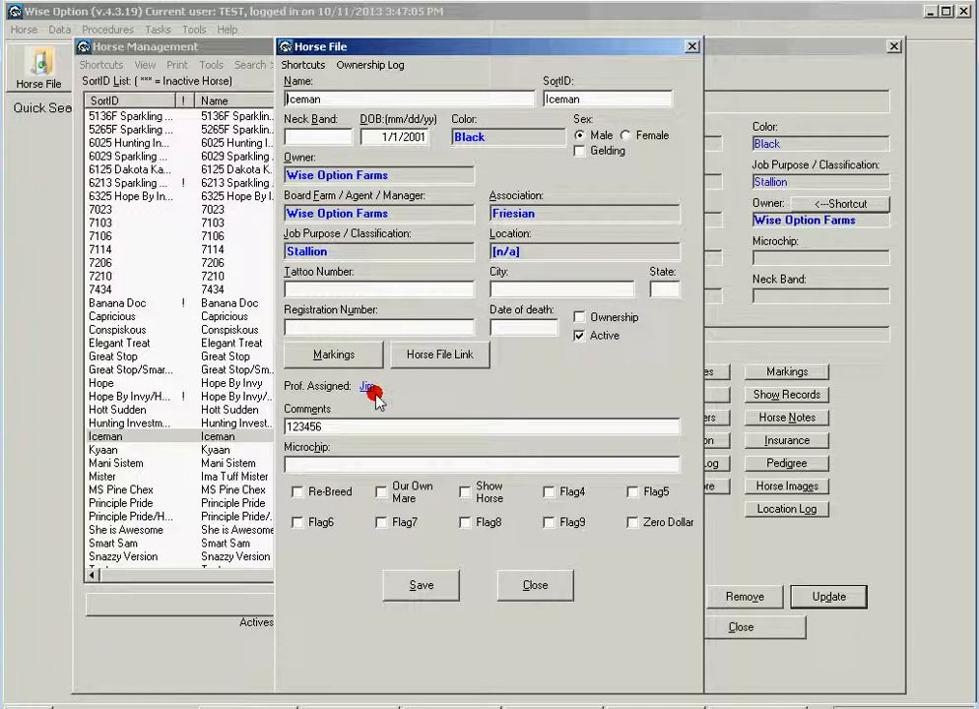
left_click(520, 585)
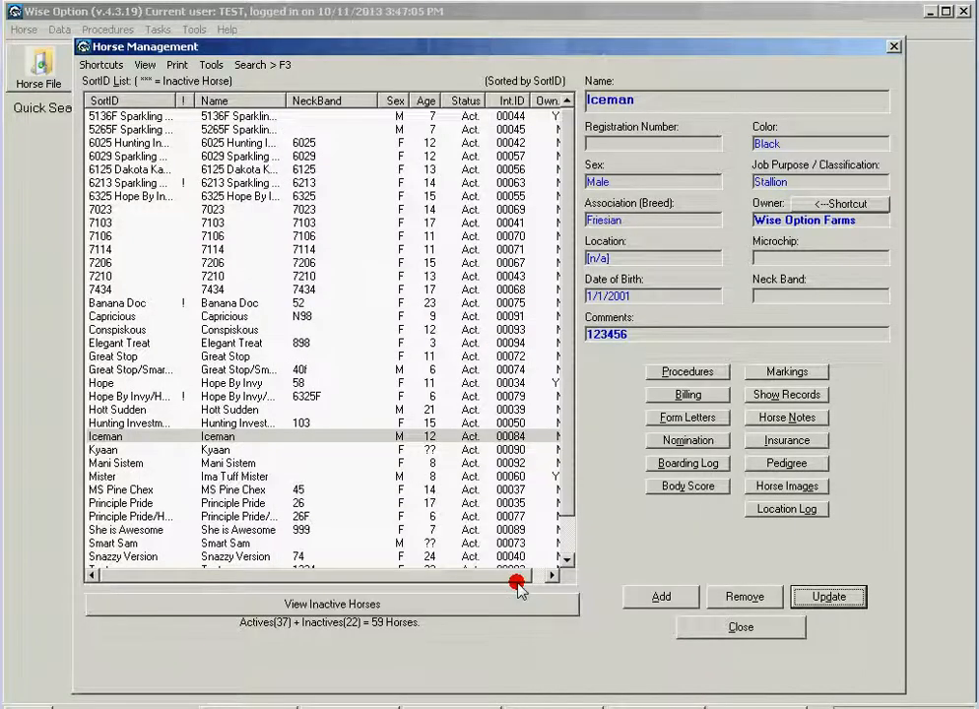
left_click(722, 630)
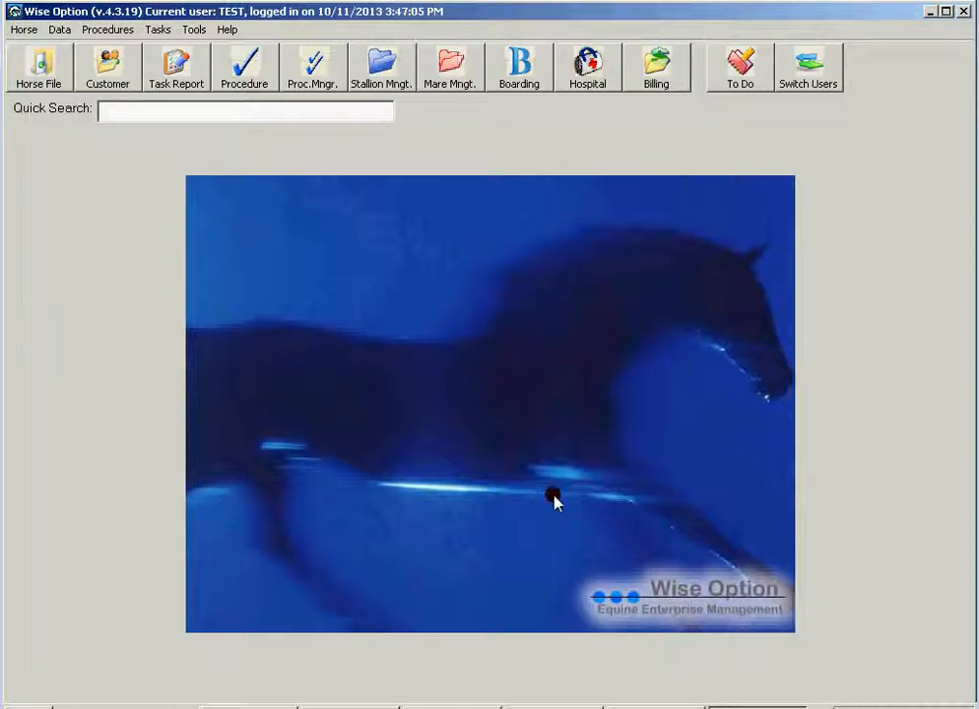
Step: Start a new procedure for the horse Iceman with V-Rabies as its task
left_click(245, 86)
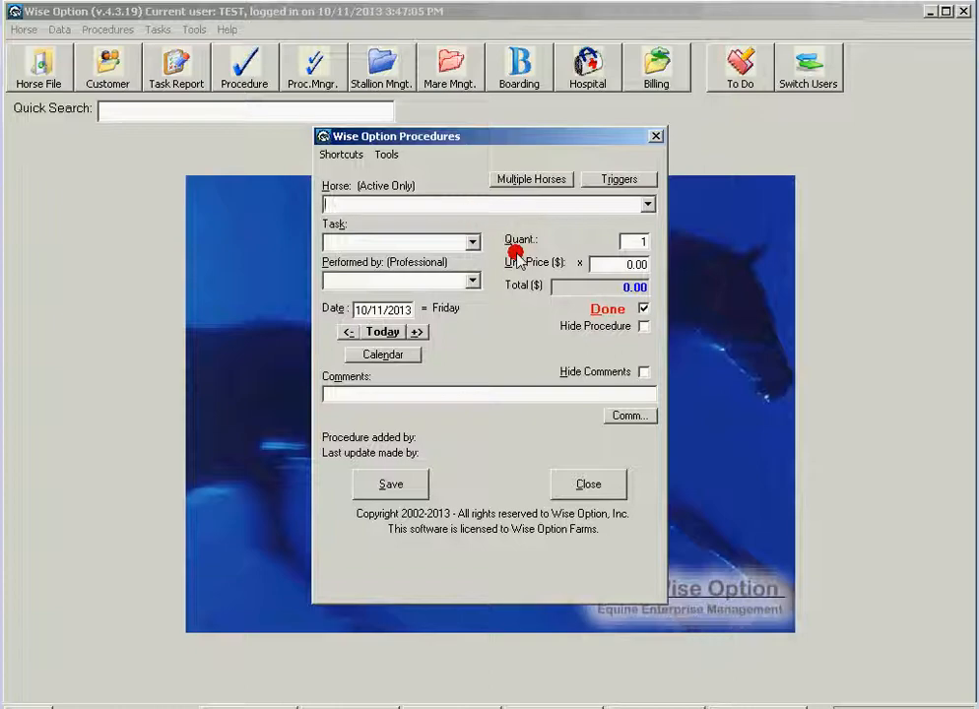
type("Iceman")
type("V-1st Foal Vacc")
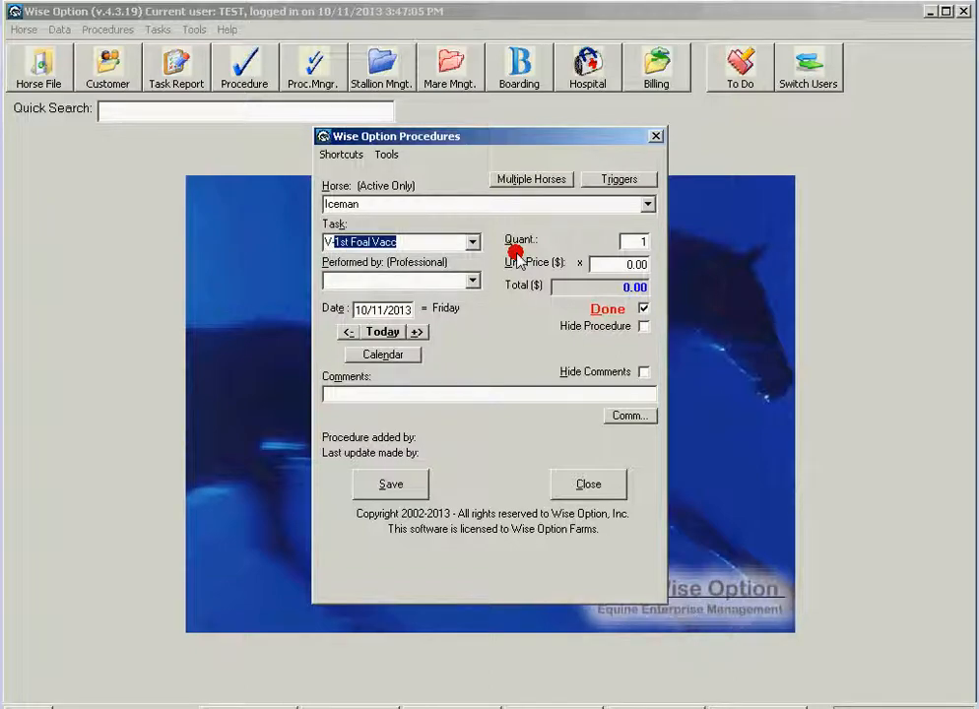
key("Down")
key("Down")
key("Down")
key("Down")
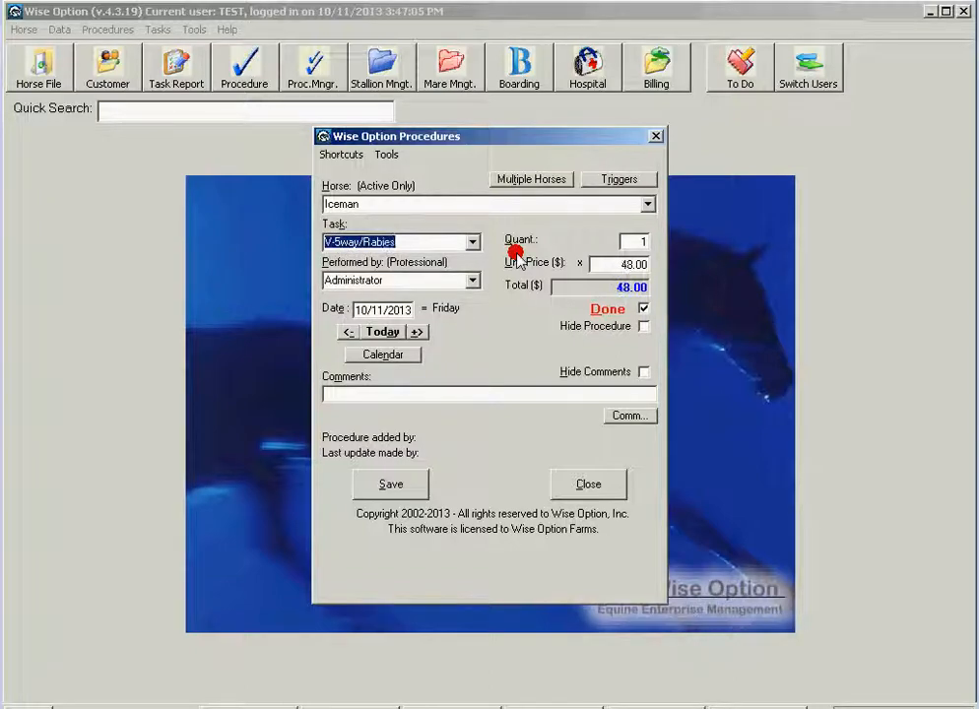
key("Down")
key("Down")
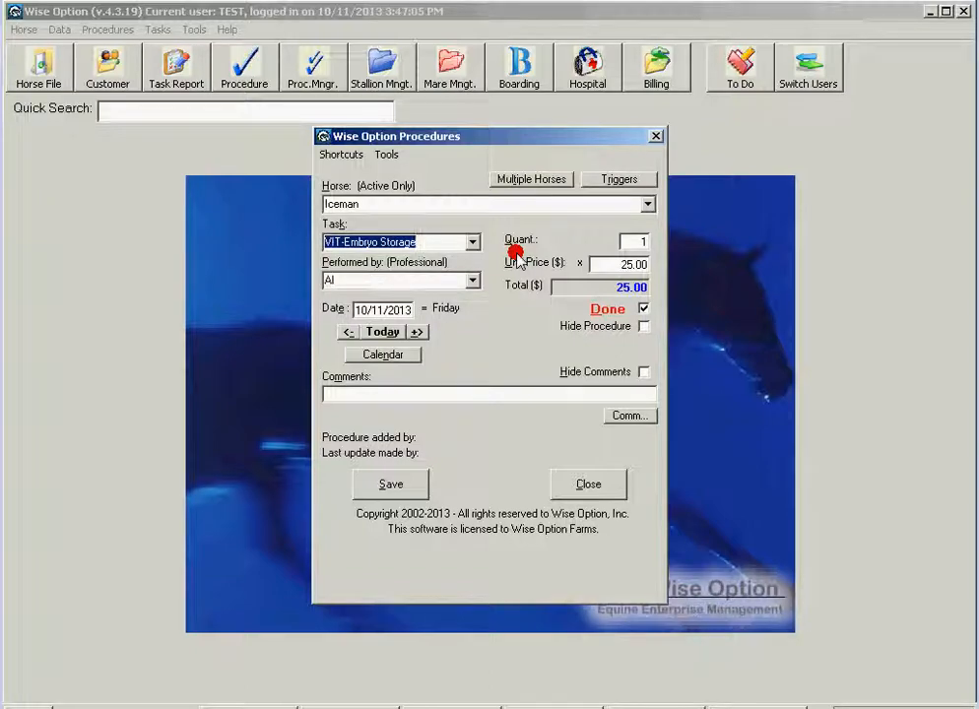
key("Down")
key("Down")
key("Down")
key("Down")
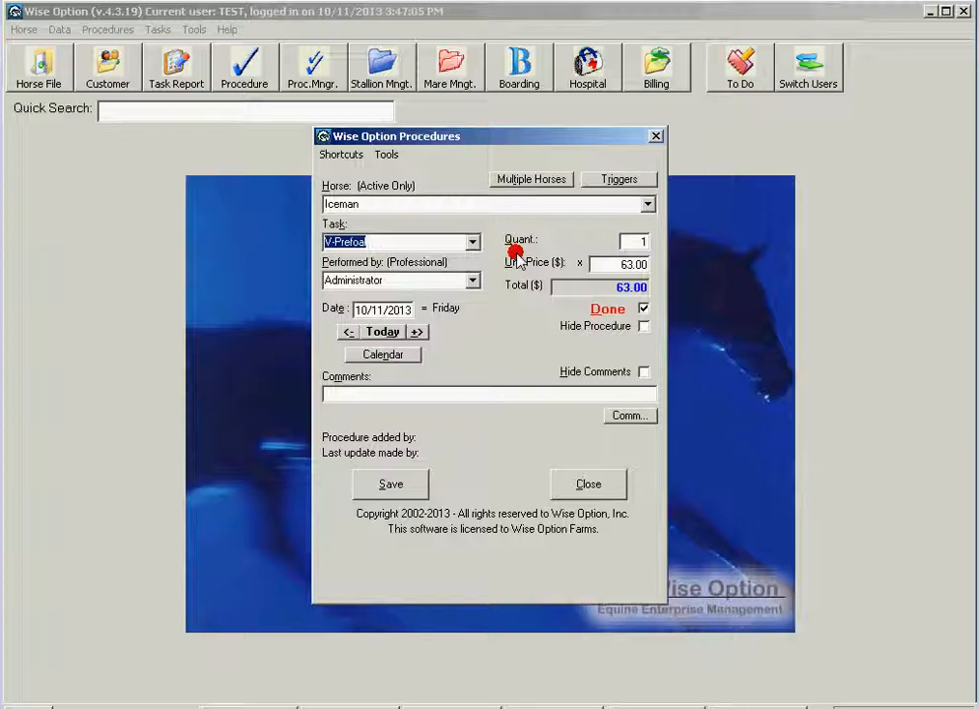
key("Down")
key("Tab")
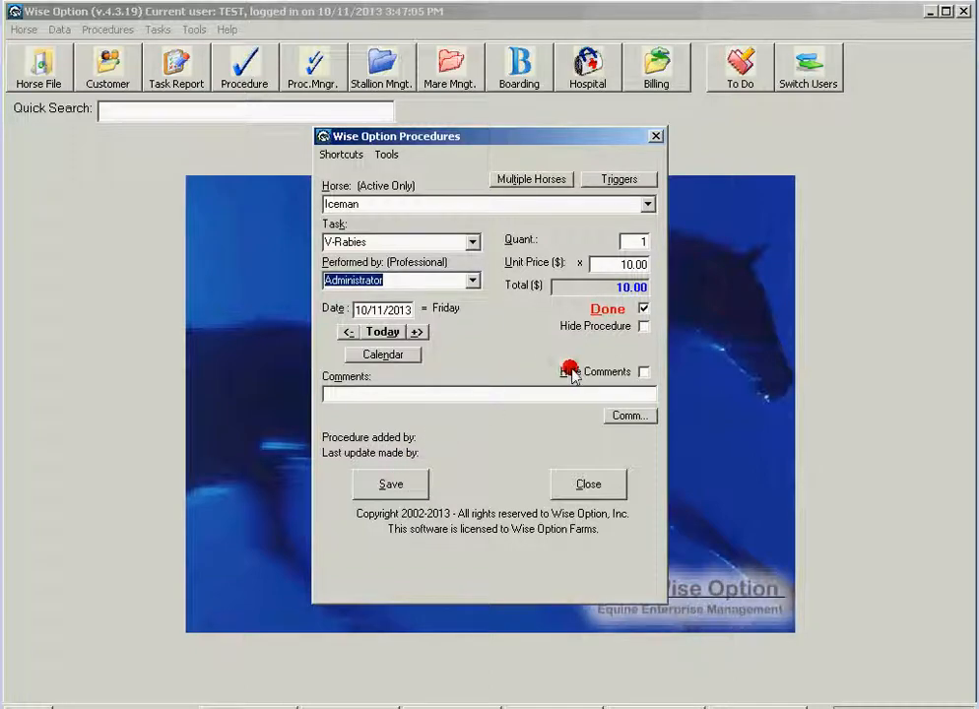
Step: Date the procedure 10/15/2013, mark it as not done, and save it as a reminder
left_click(416, 331)
left_click(417, 332)
left_click(417, 332)
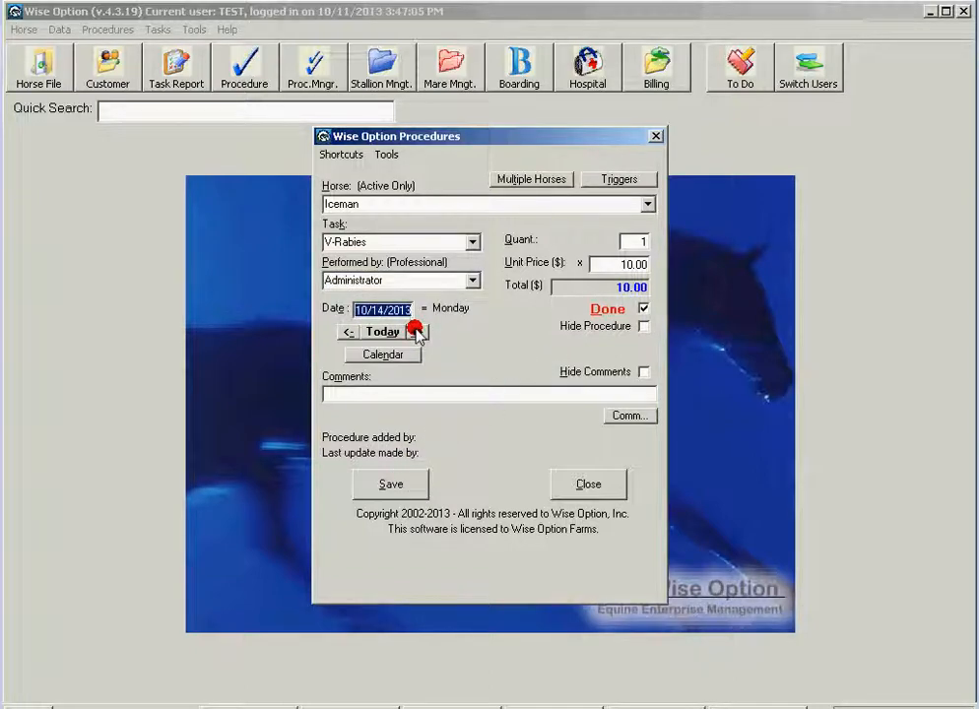
left_click(417, 332)
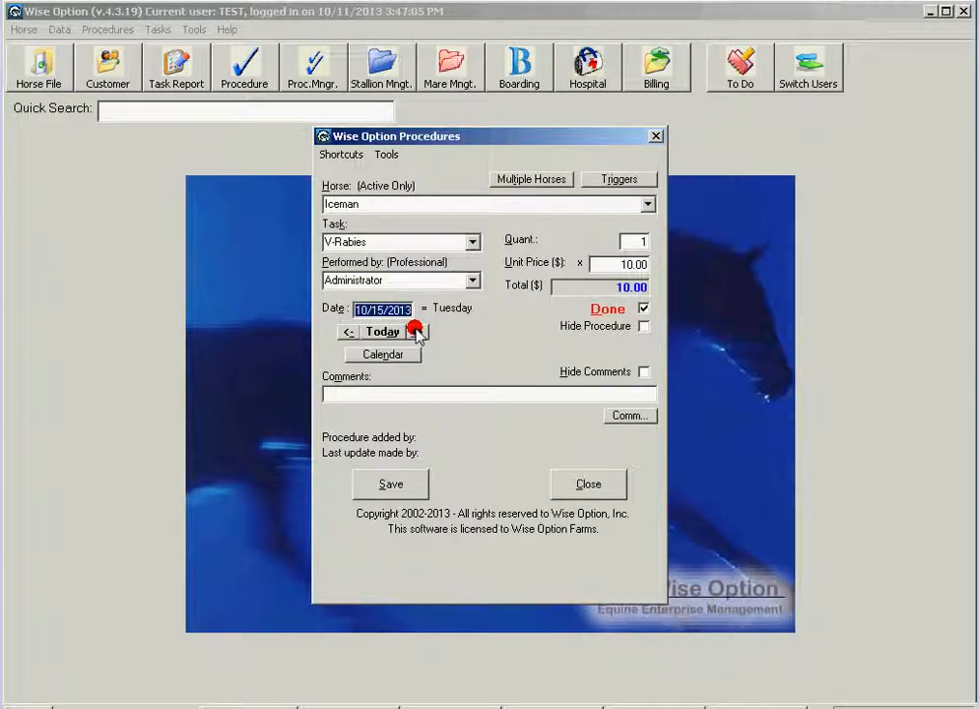
left_click(643, 309)
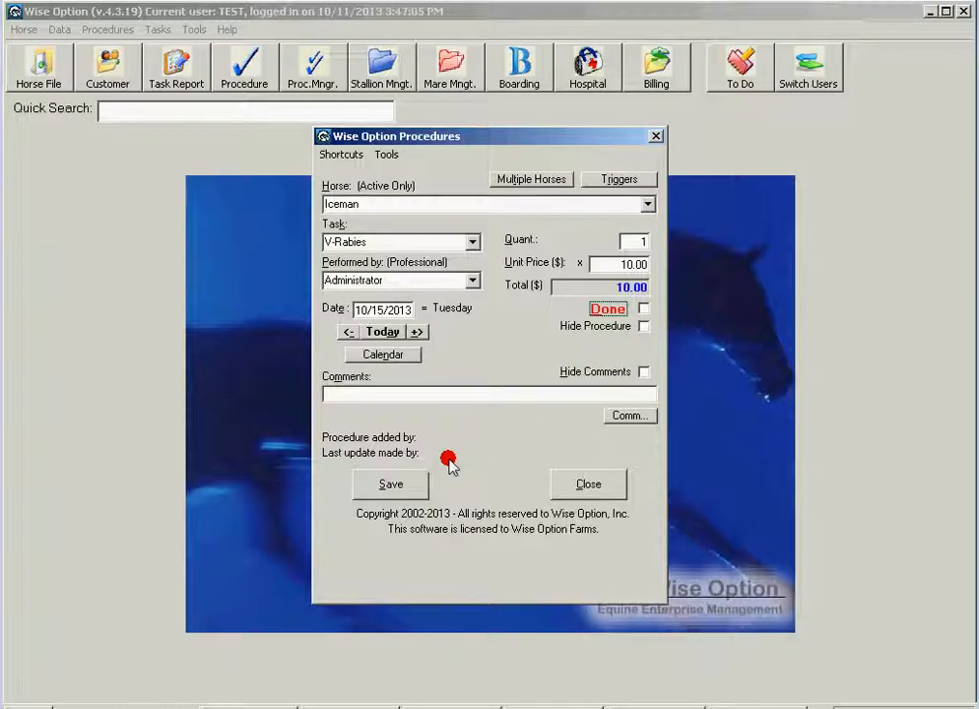
left_click(391, 484)
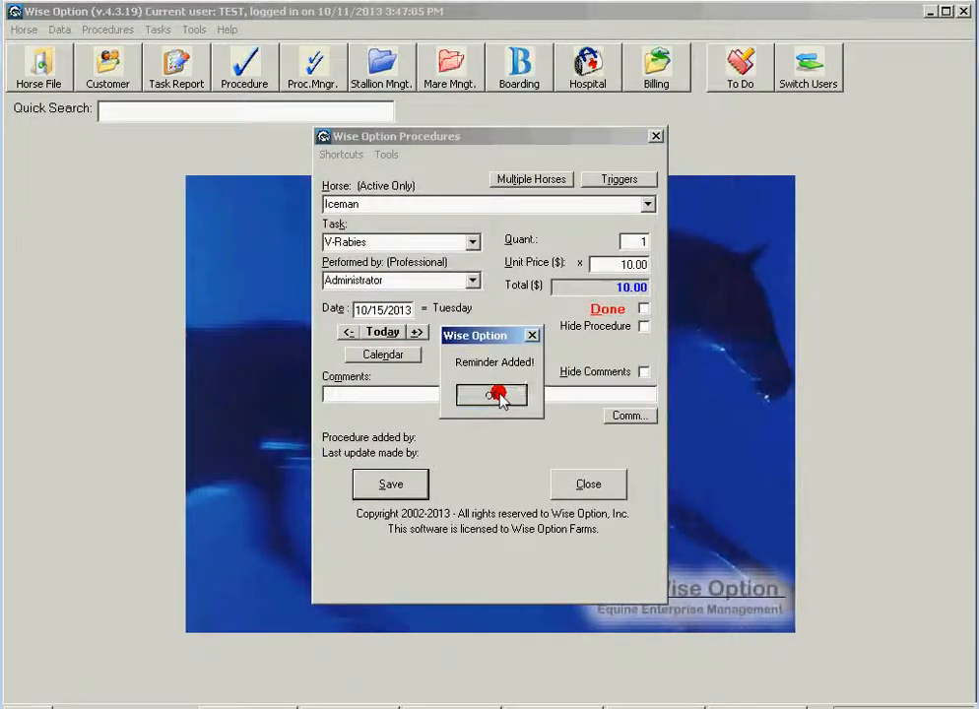
left_click(498, 396)
Step: Examine the professionals on Iceman's undone procedures, including V-Rabies, and close the procedure list
left_click(46, 82)
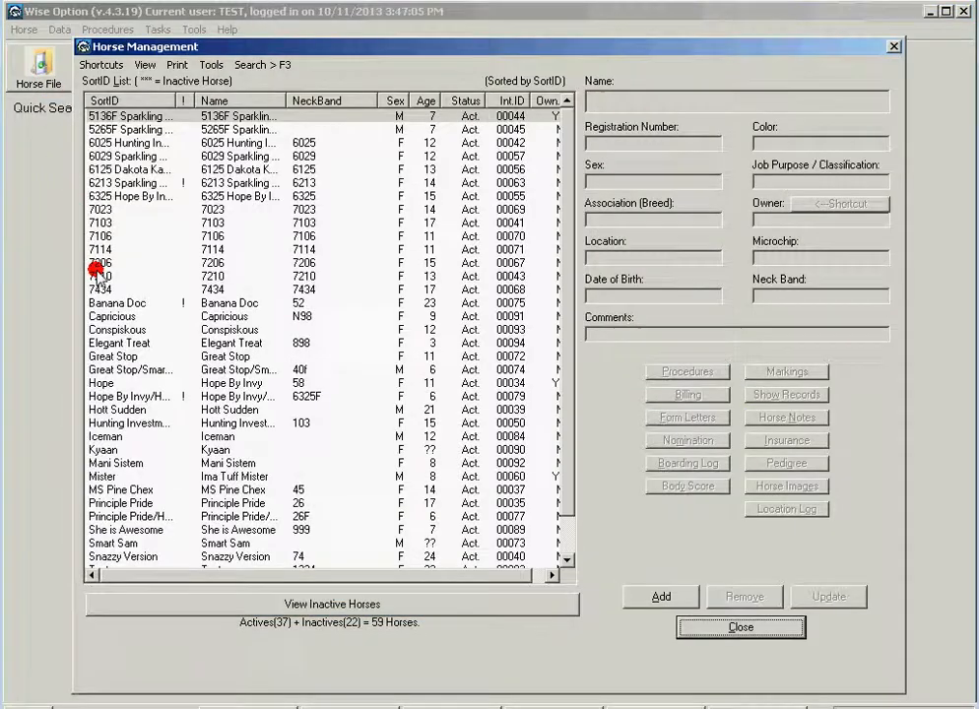
left_click(102, 436)
left_click(705, 372)
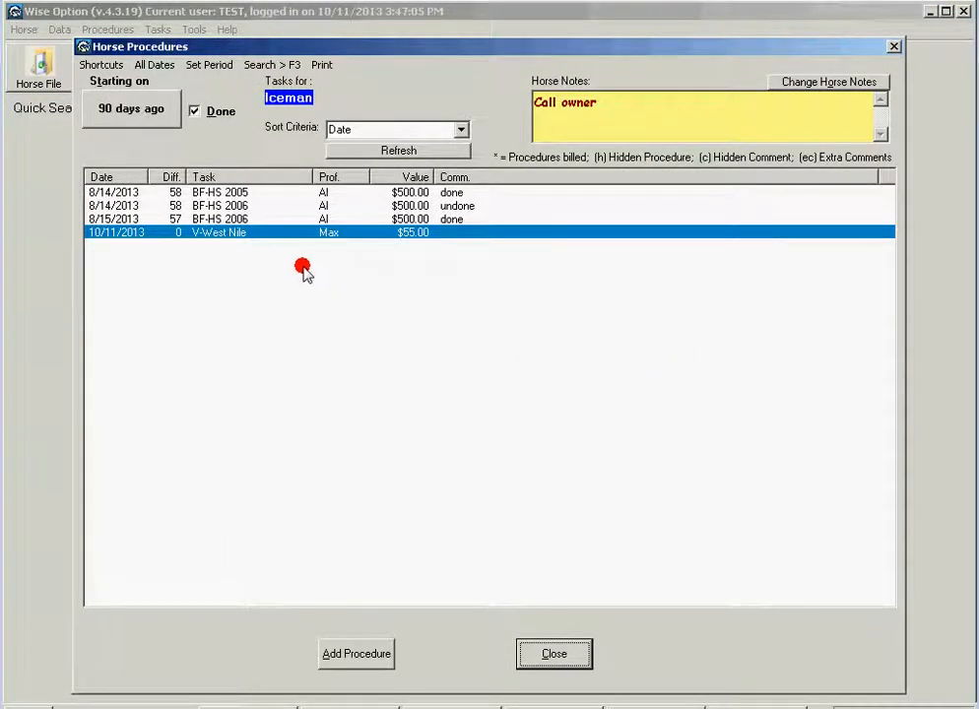
left_click(200, 112)
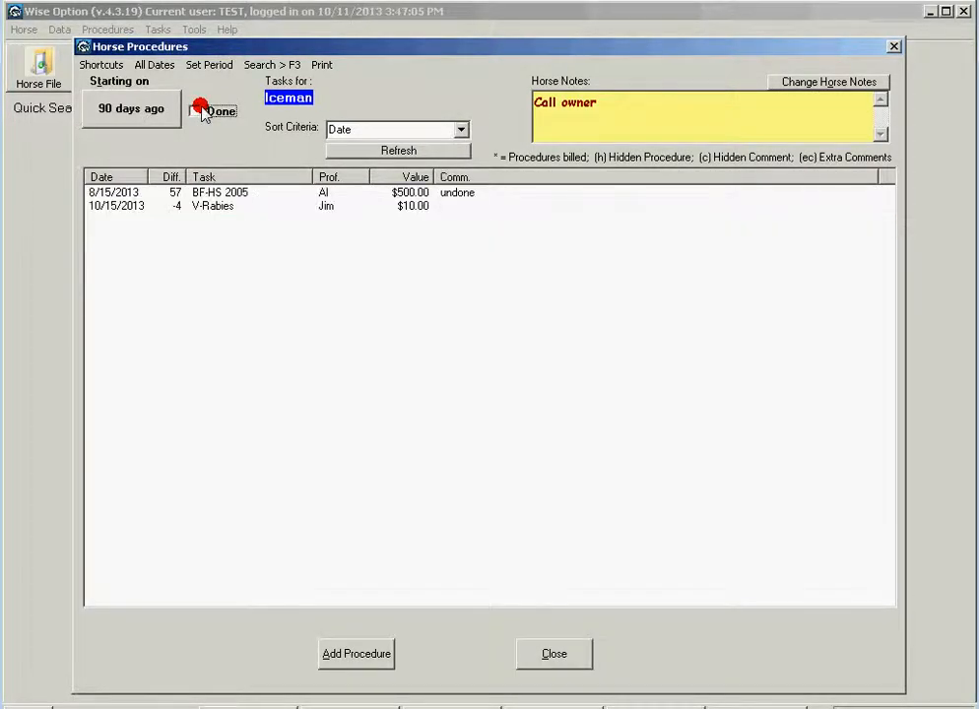
left_click(223, 205)
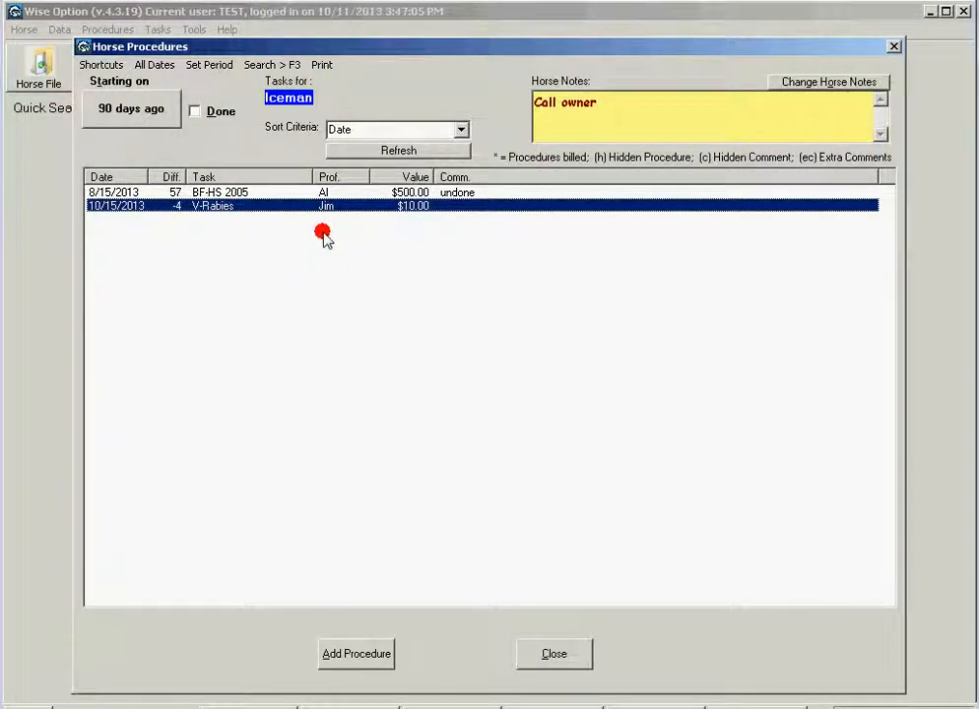
left_click(262, 194)
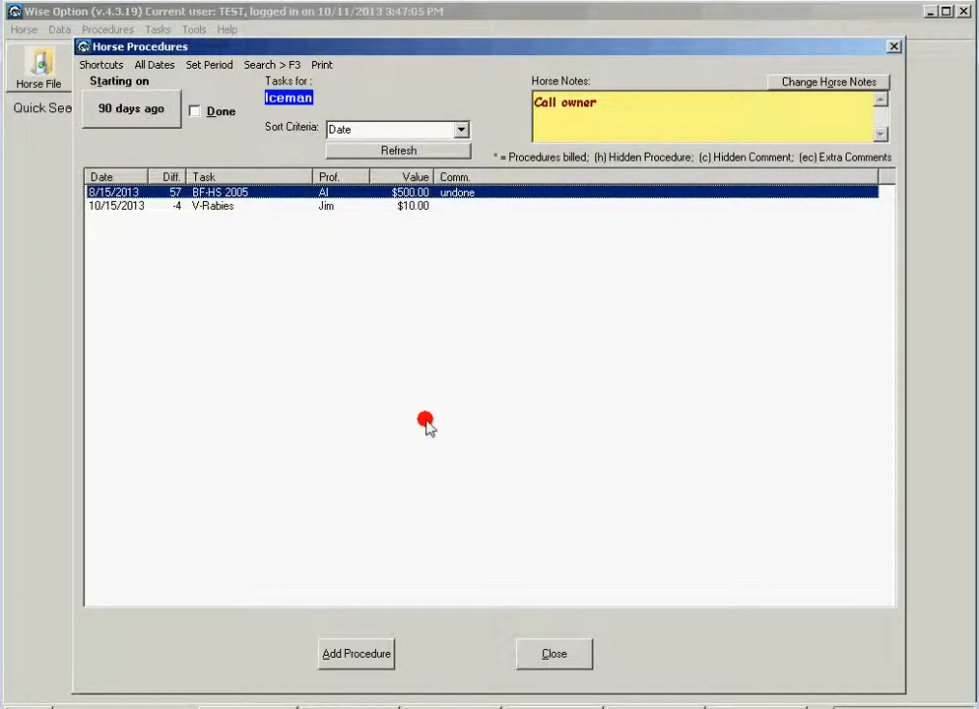
left_click(553, 655)
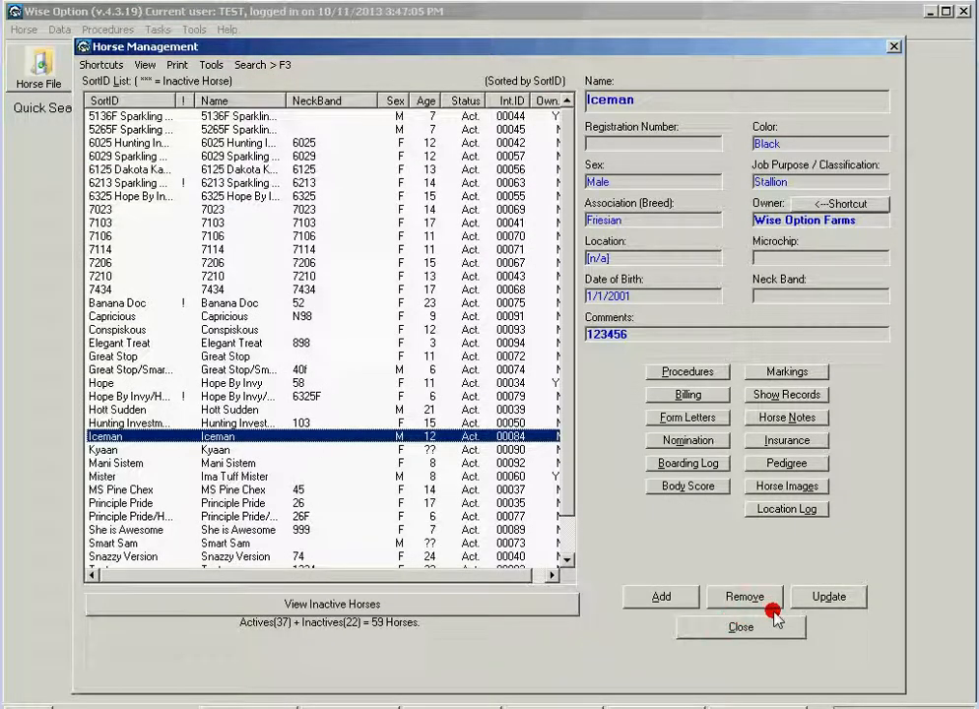
Step: Link Iceman's horse file to the professional listed four entries above the current one, apply the change to existing future reminders, and close the file
left_click(824, 596)
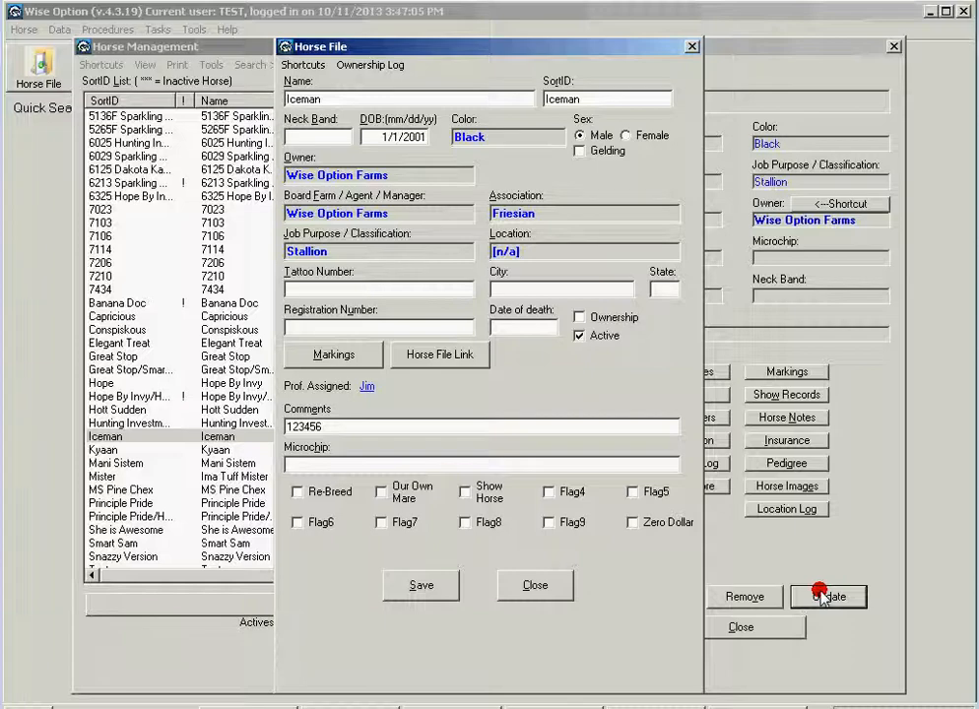
left_click(370, 386)
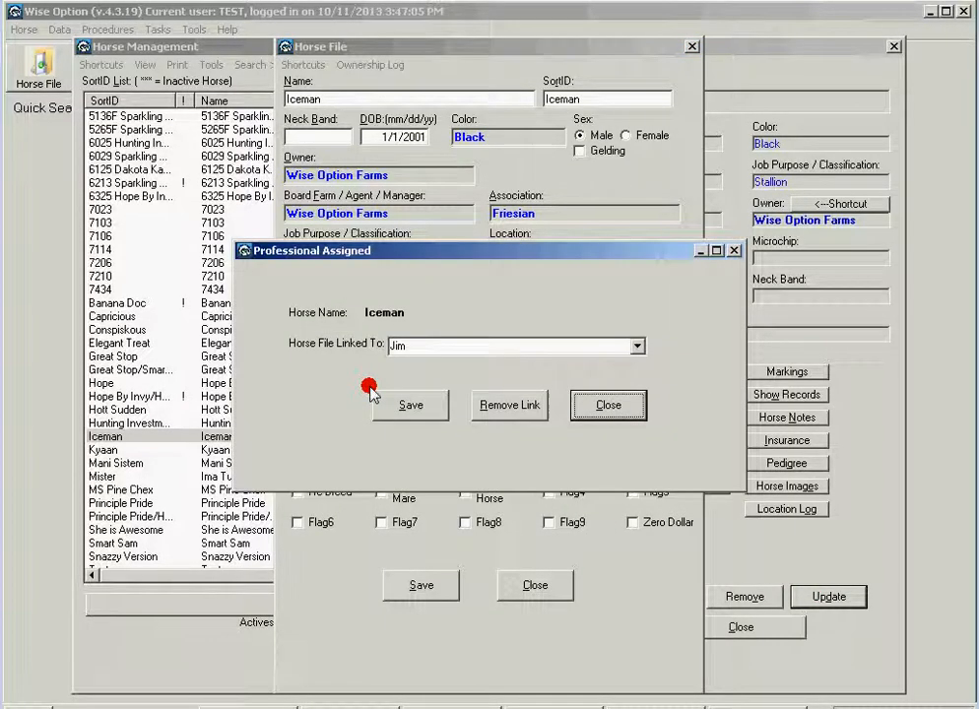
left_click(638, 347)
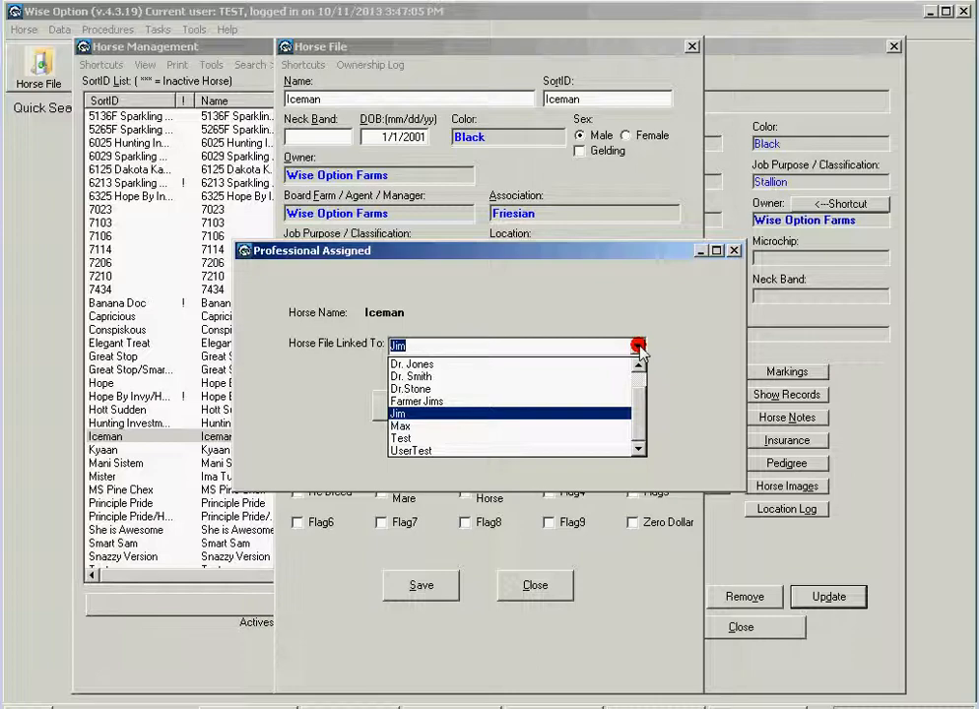
left_click(638, 365)
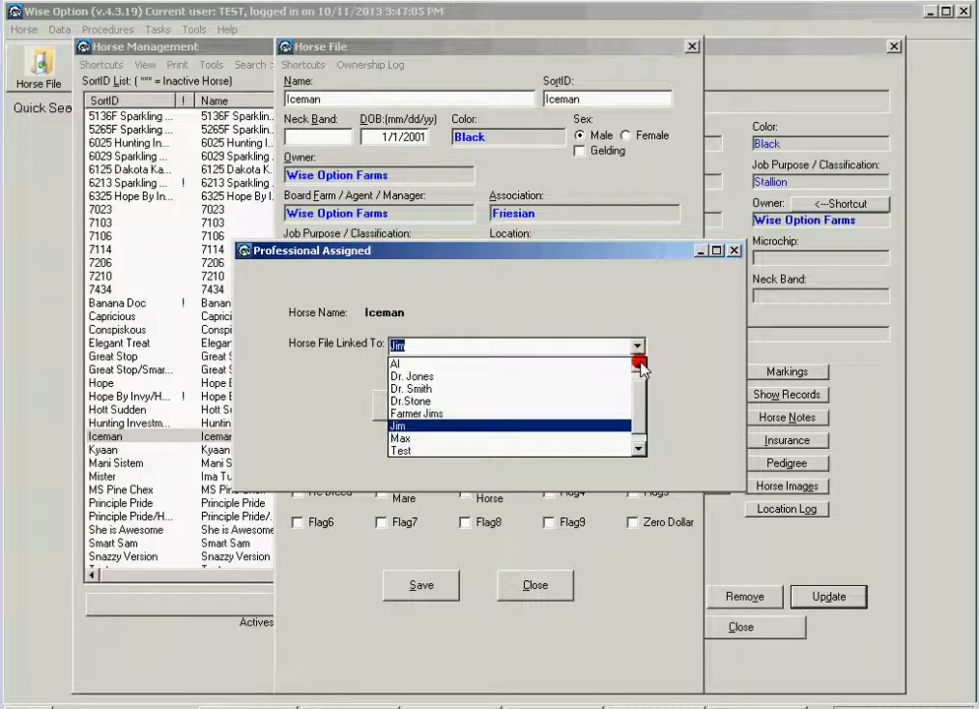
left_click(582, 376)
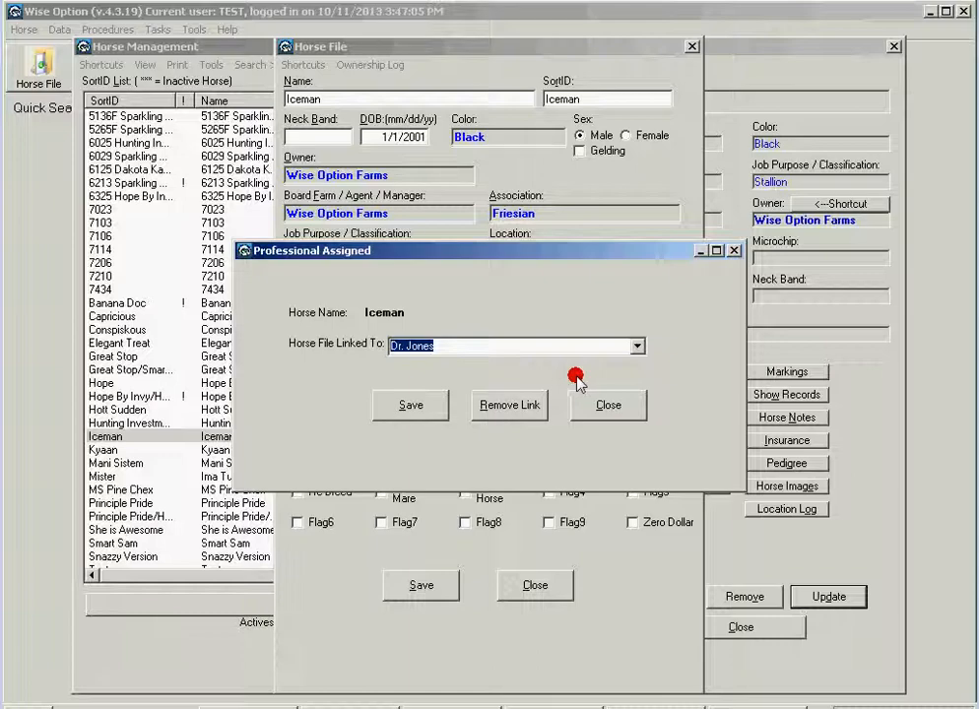
left_click(443, 405)
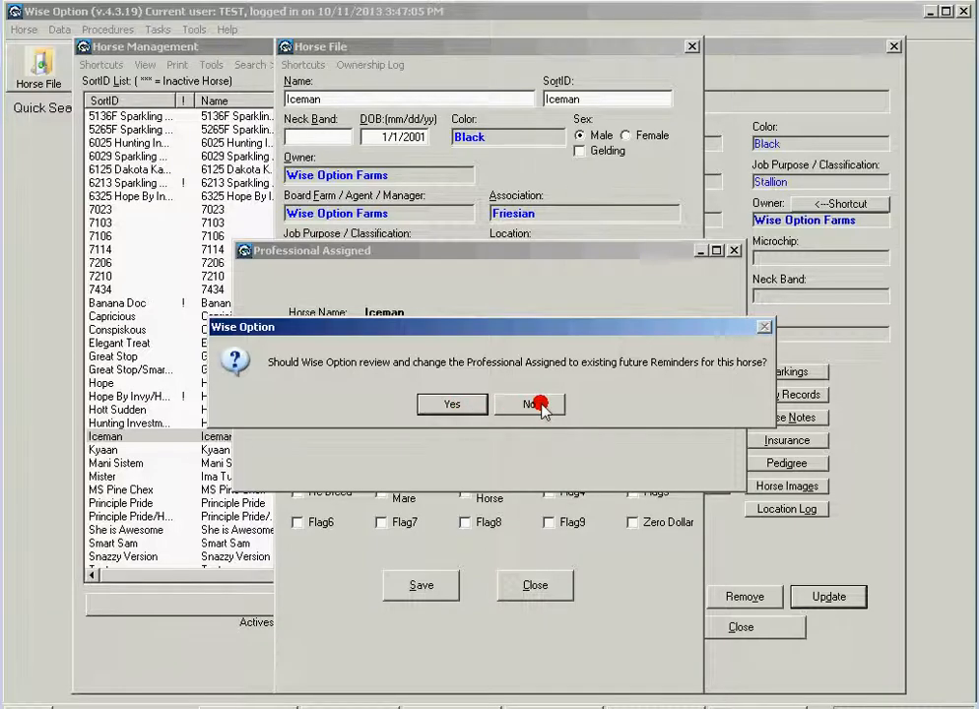
left_click(463, 404)
left_click(467, 404)
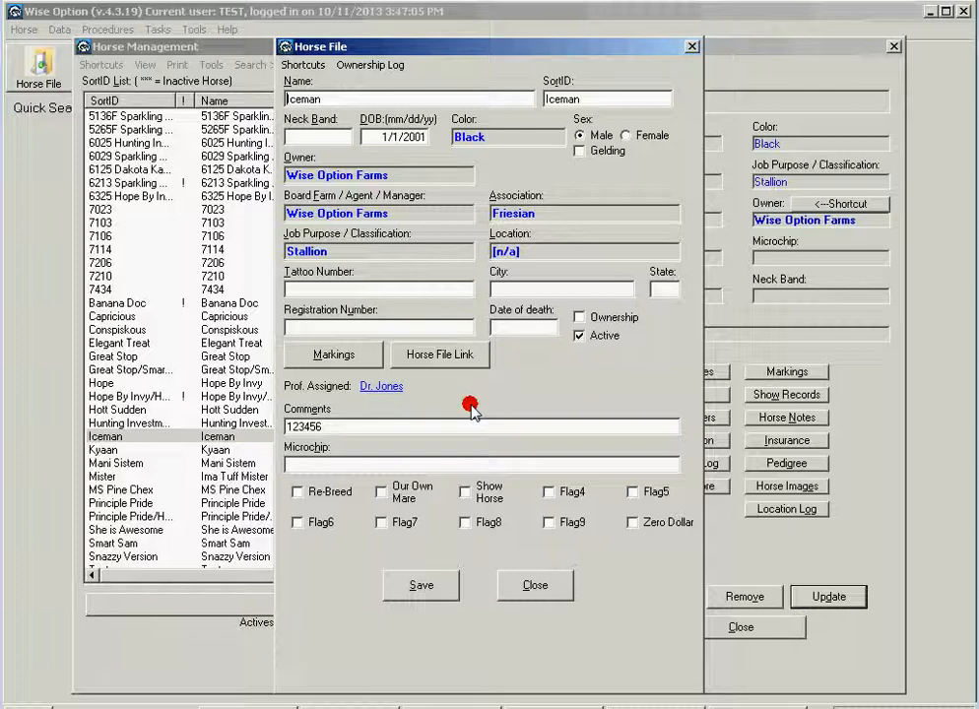
left_click(532, 584)
Step: Check which professional is assigned to Iceman's undone V-Rabies reminder, and close the procedure list and horse management
left_click(662, 374)
left_click(193, 114)
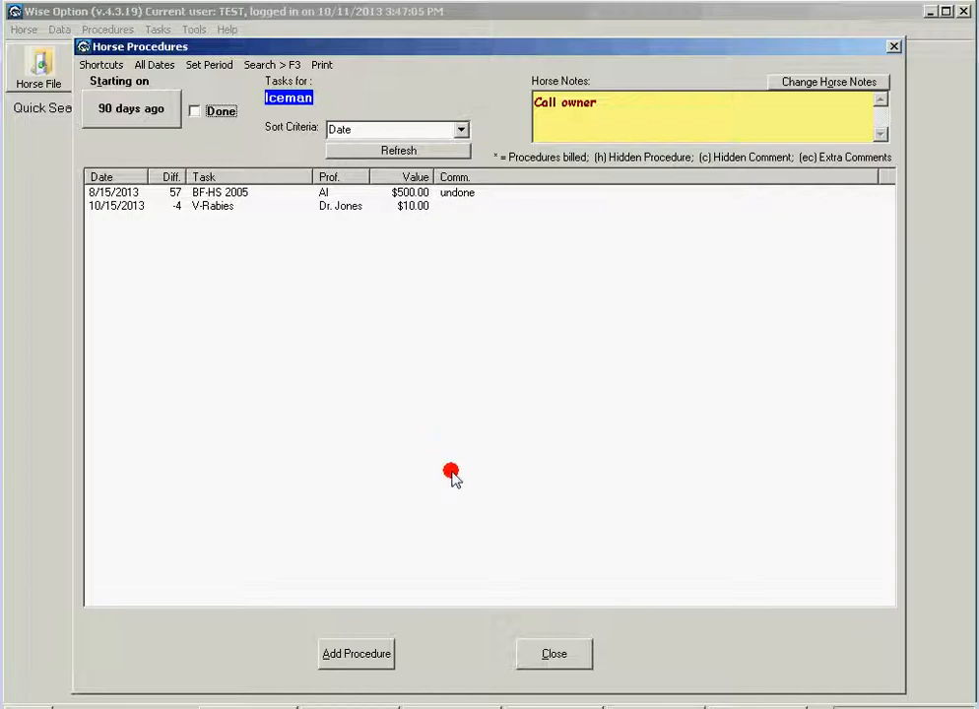
left_click(562, 652)
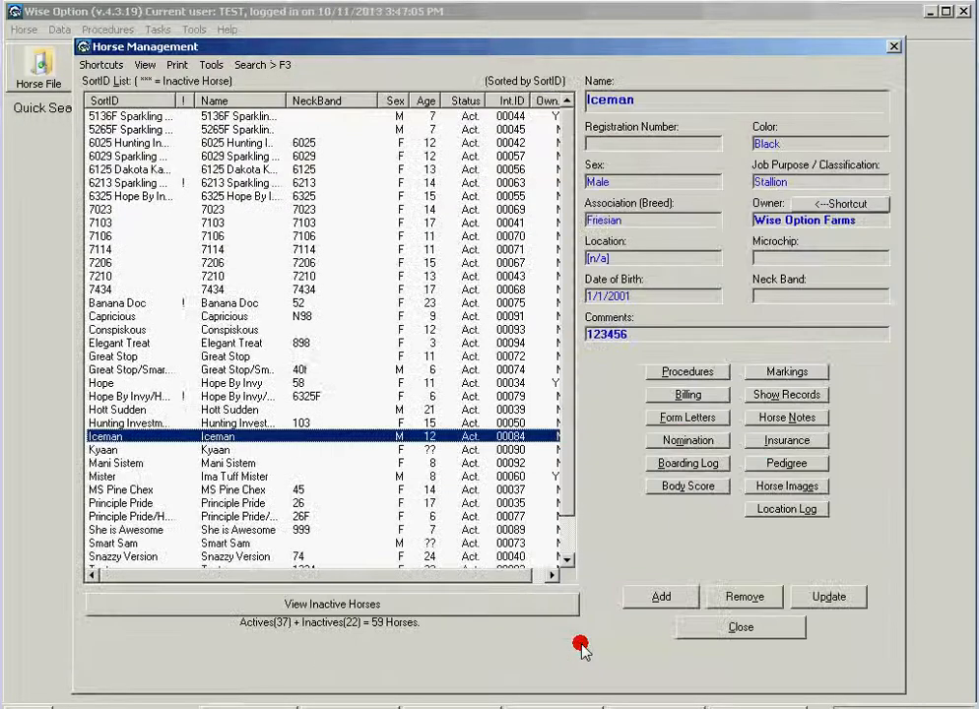
left_click(695, 631)
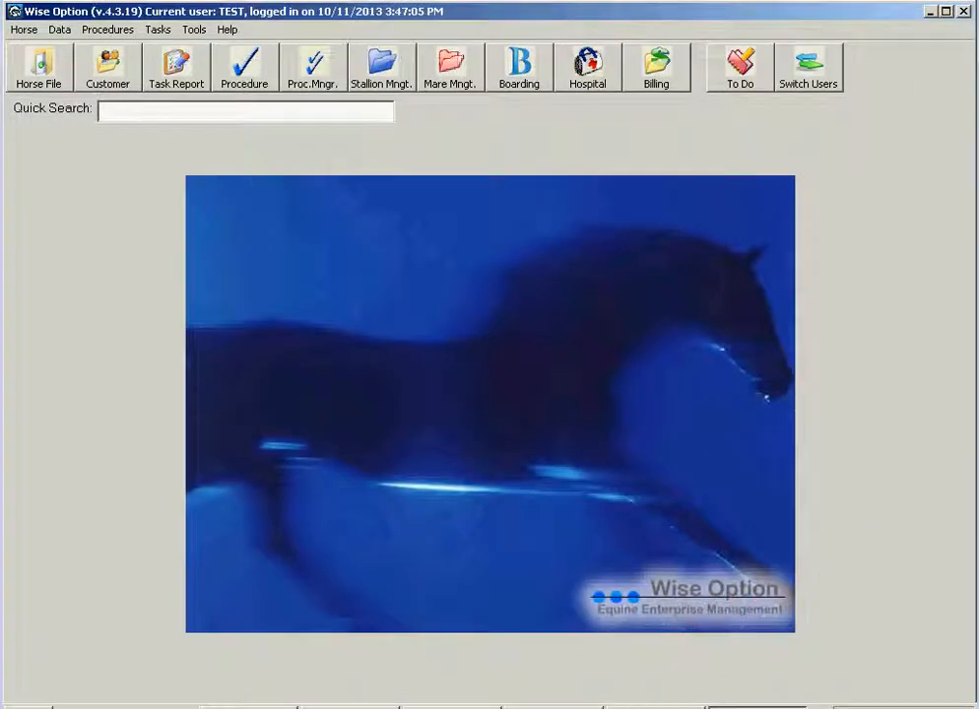